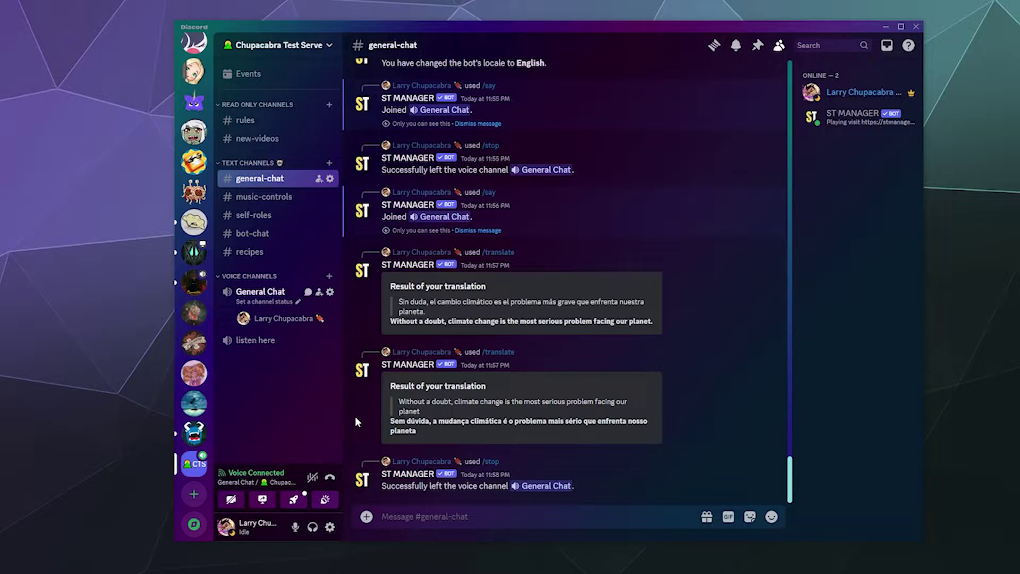
# Have the bot speak "hello world" in the voice channel using the /say command in general-chat
pyautogui.click(421, 521)
pyautogui.write('/')
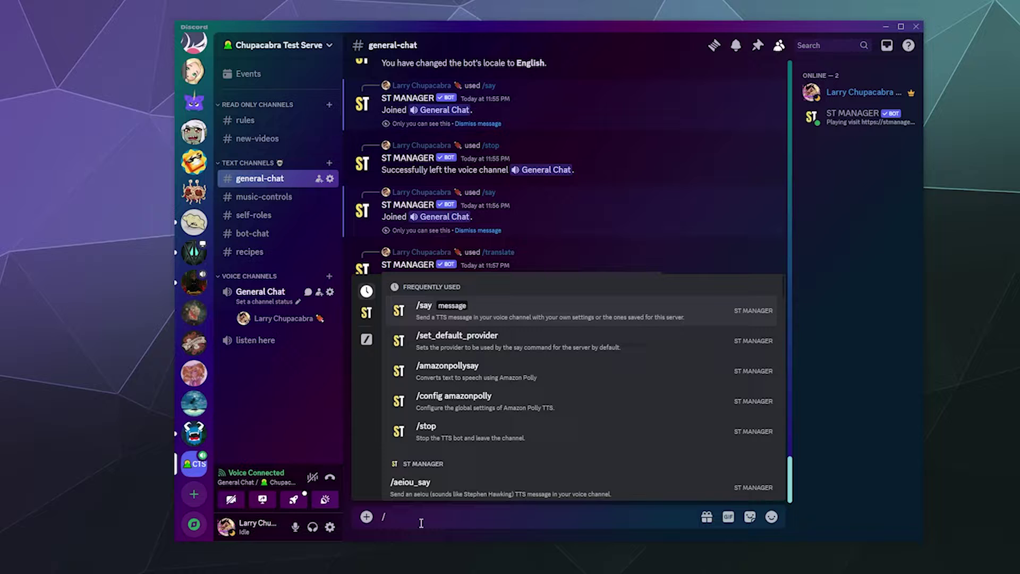
pyautogui.write('s')
pyautogui.press('Return')
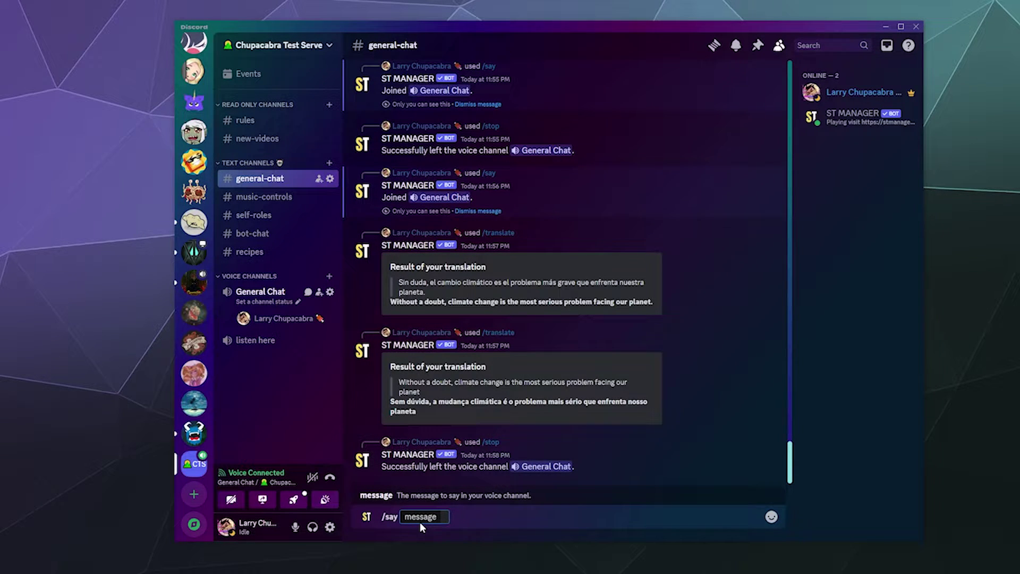
pyautogui.write('hello world')
pyautogui.press('Return')
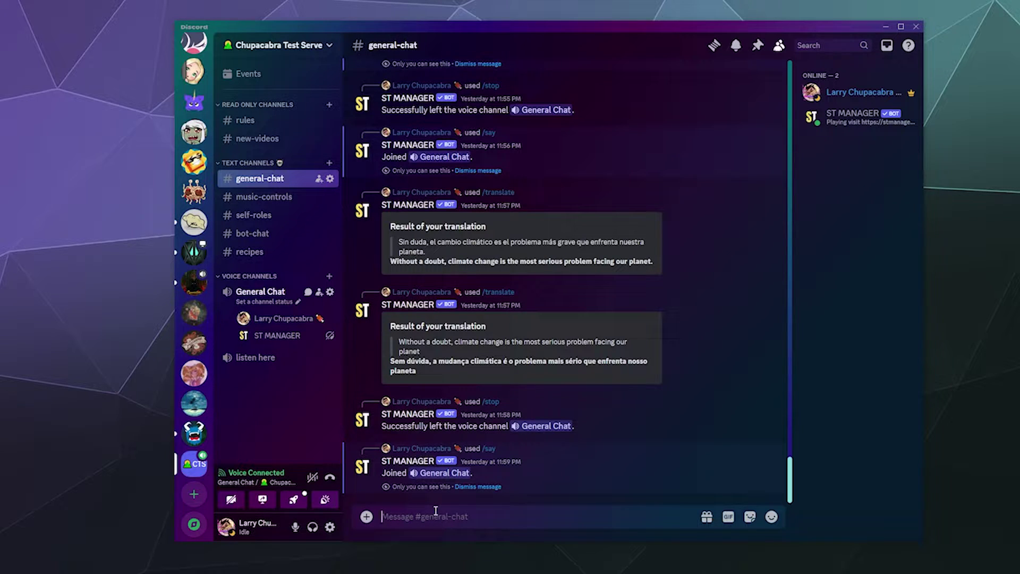
# Use /translate to translate "Sin duda, el cambio climático es el problema más grave que enfrenta nuestra planeta." into English
pyautogui.write('/transla')
pyautogui.press('Tab')
pyautogui.write('Sin duda, el cambio climático es el problema más grave que enfrenta nuestra planeta.')
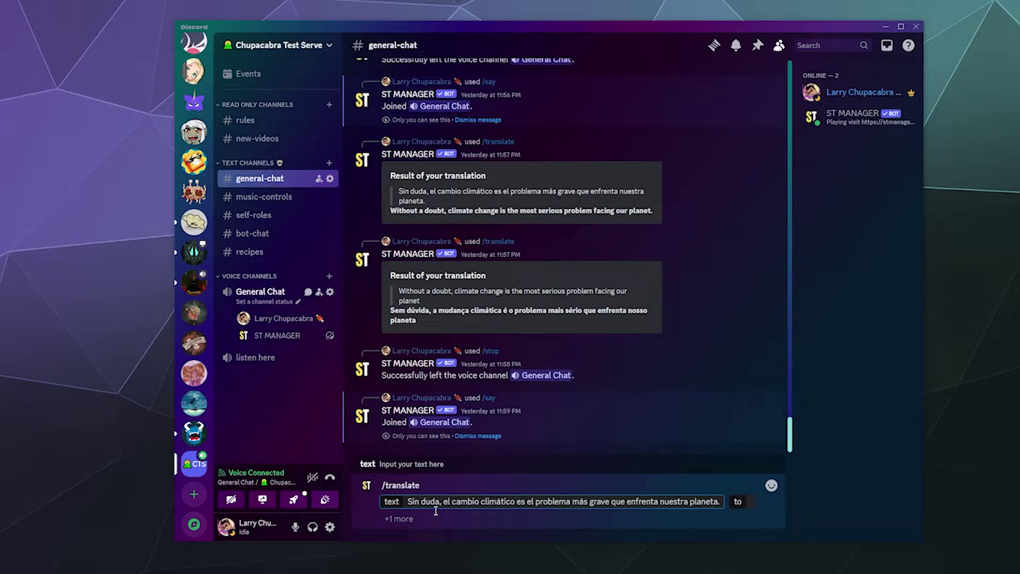
pyautogui.click(747, 501)
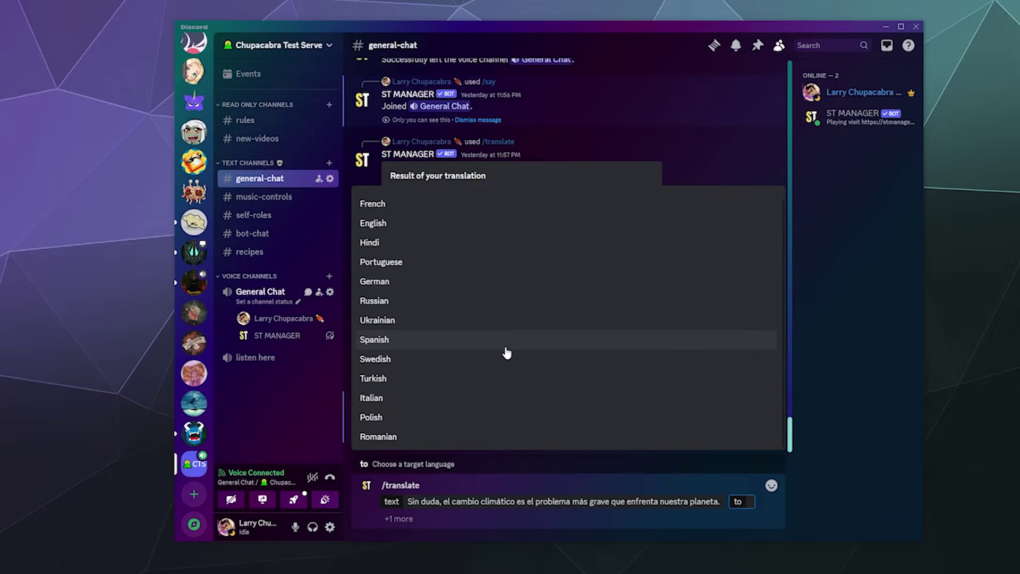
pyautogui.scroll(1, 507, 353)
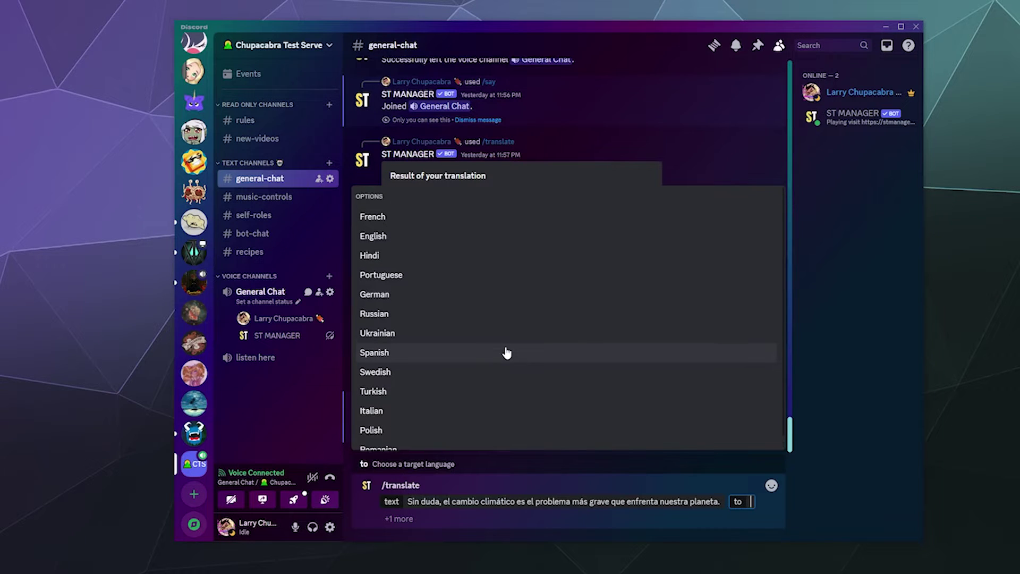
pyautogui.click(417, 237)
pyautogui.press('Return')
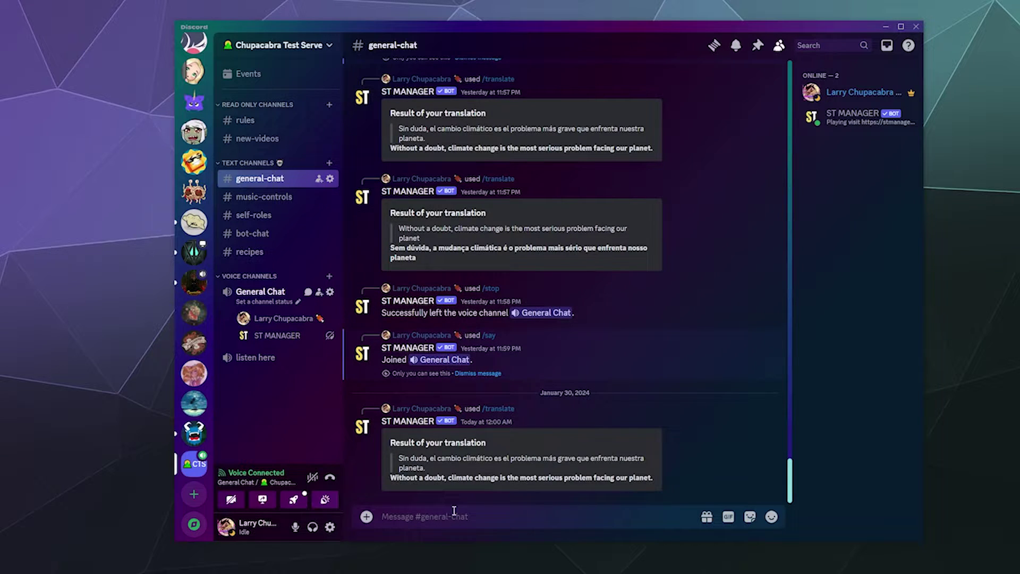
# Use /translate to translate "Sin duda, el cambio climático es el problema más grave que enfrenta nuestra planeta." into Portuguese
pyautogui.write('/trans')
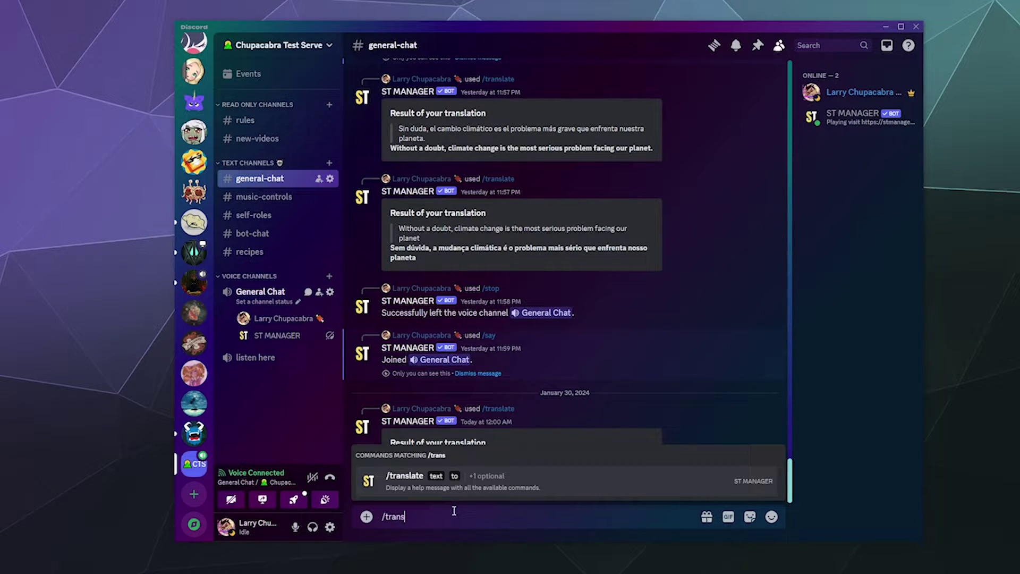
pyautogui.click(593, 474)
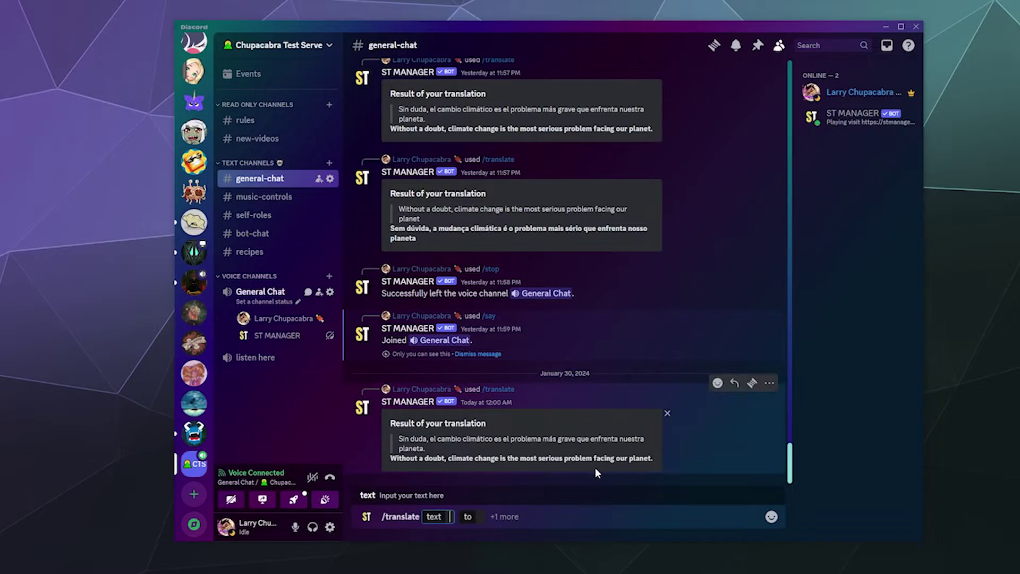
pyautogui.write('Sin duda, el cambio climático es el problema más grave que enfrenta nuestra planeta.')
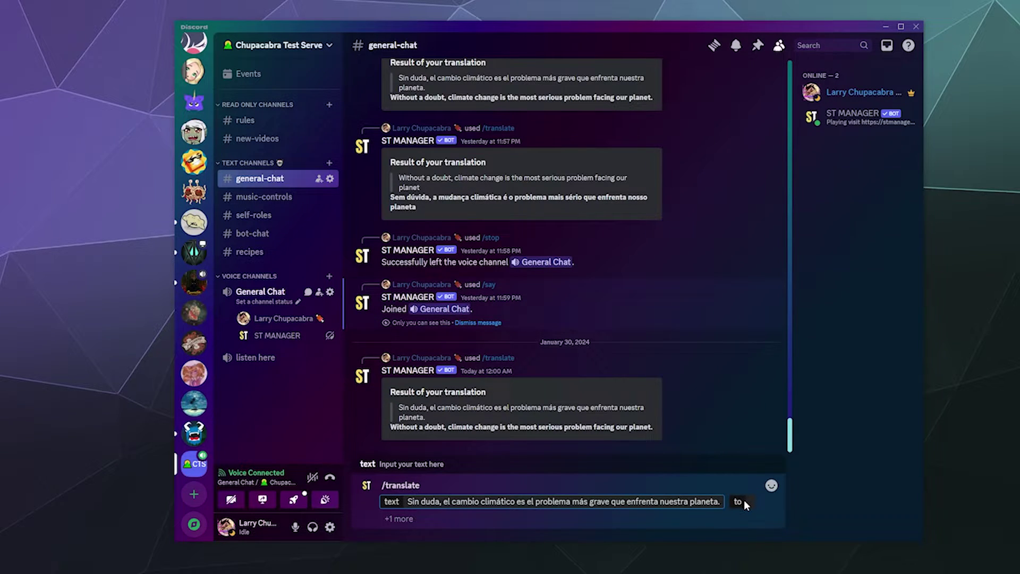
pyautogui.click(738, 501)
pyautogui.click(378, 275)
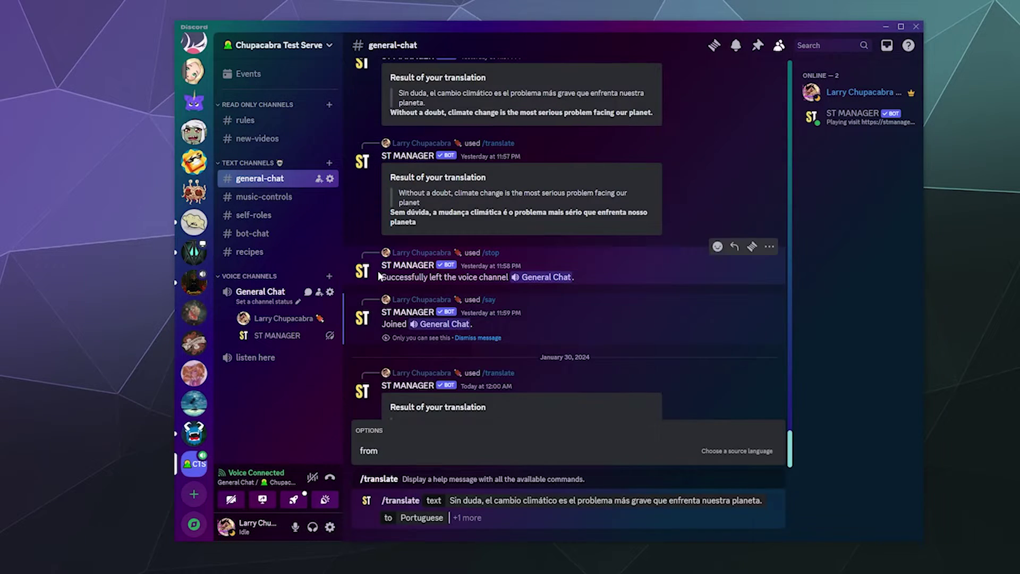
pyautogui.press('Return')
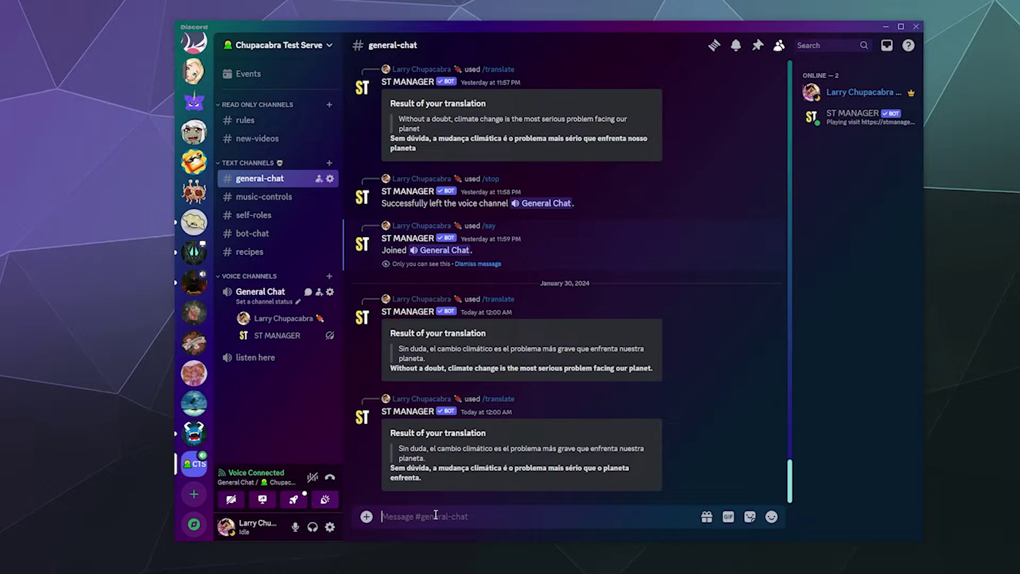
# Run /settings amazonpolly and bring up the default voice choices in the personal Amazon Polly configuration
pyautogui.write('/settings')
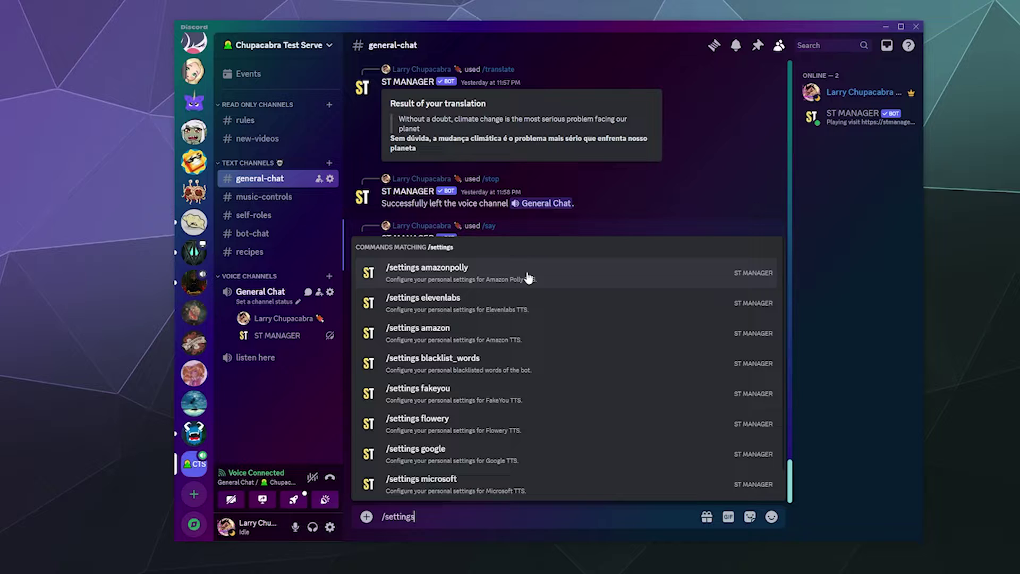
pyautogui.click(611, 275)
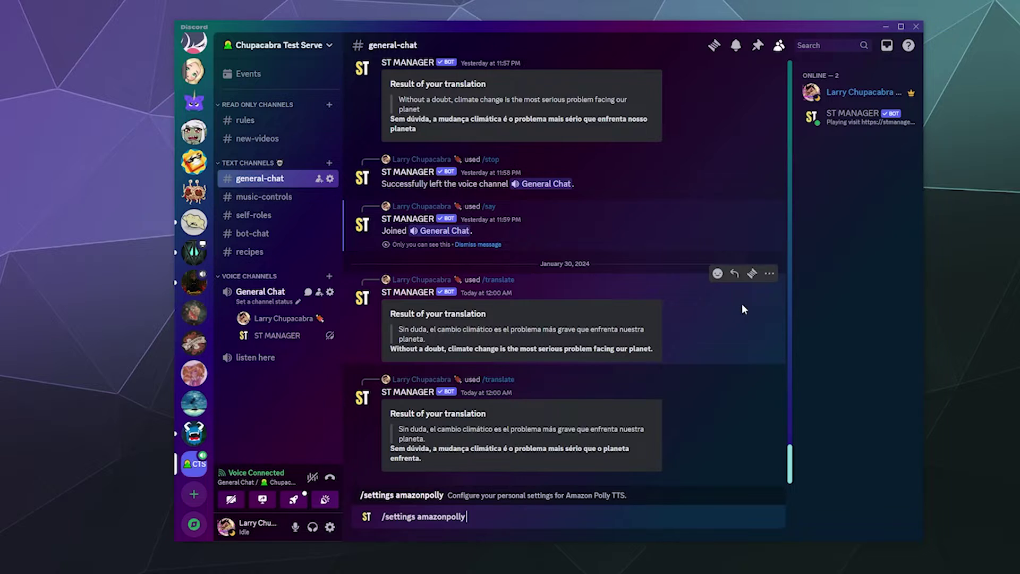
pyautogui.press('Return')
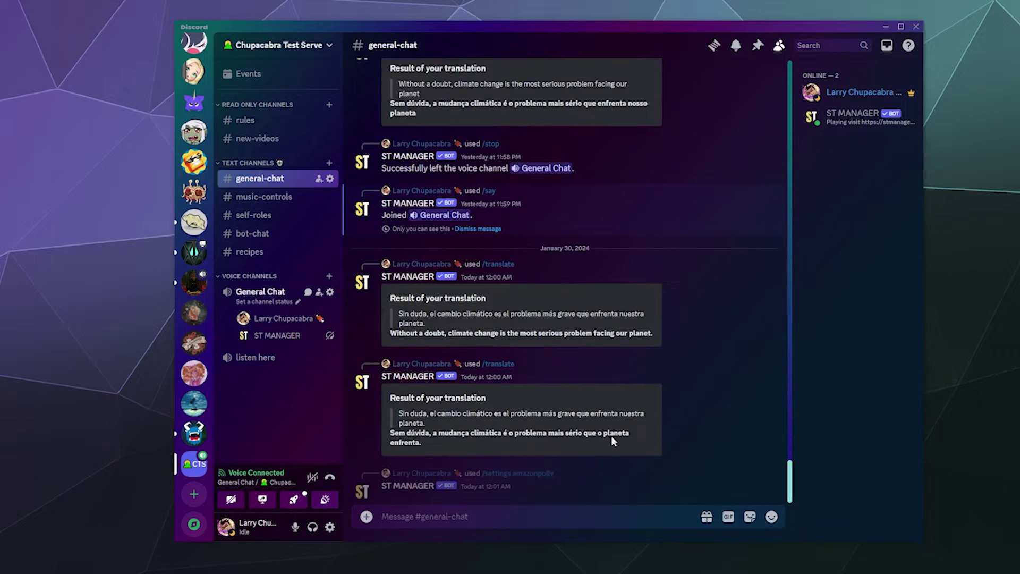
pyautogui.click(433, 474)
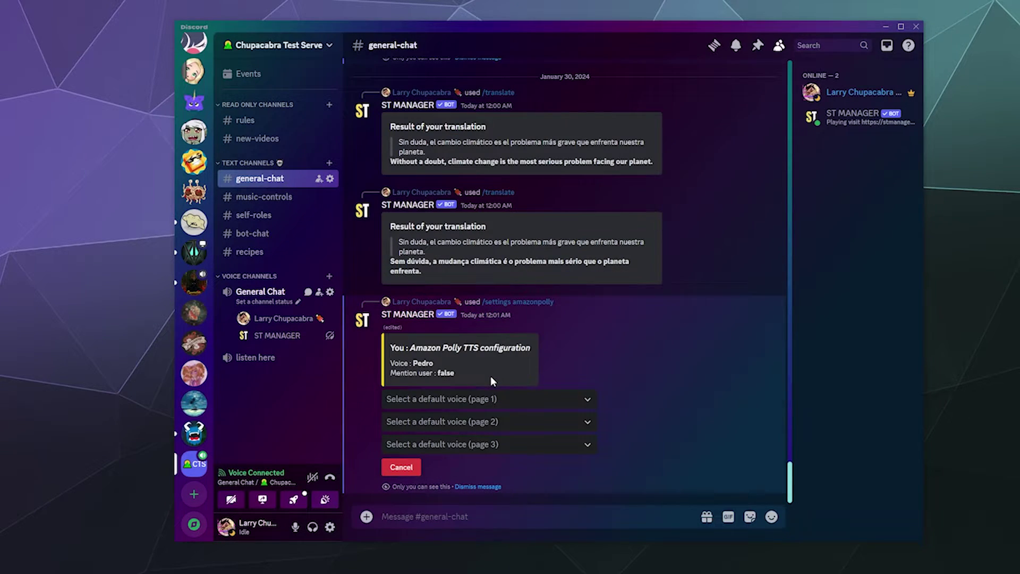
# Look through the Amazon Polly default voices offered on pages 1, 2 and 3
pyautogui.click(587, 398)
pyautogui.scroll(-5, 544, 460)
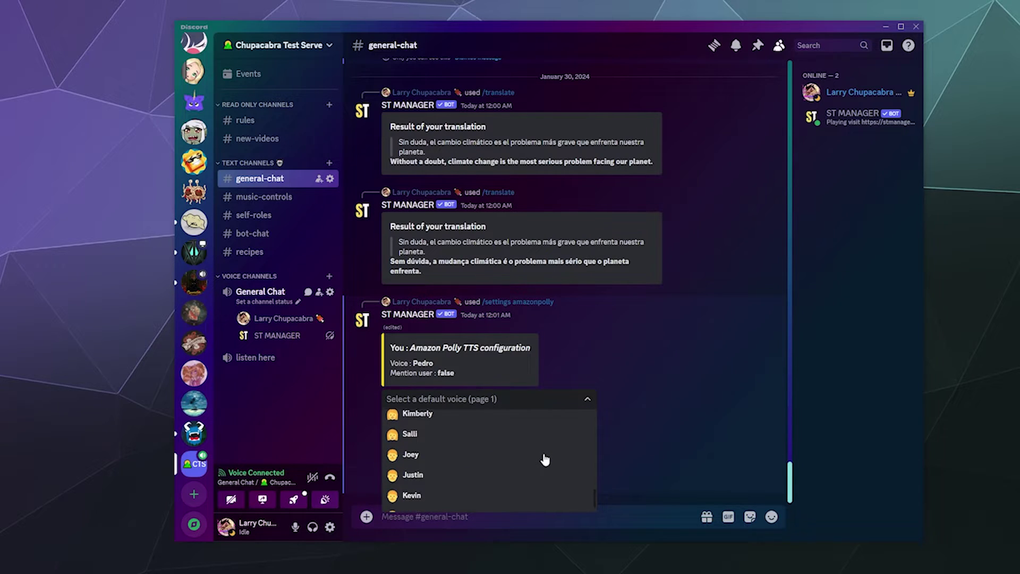
pyautogui.click(659, 405)
pyautogui.click(539, 425)
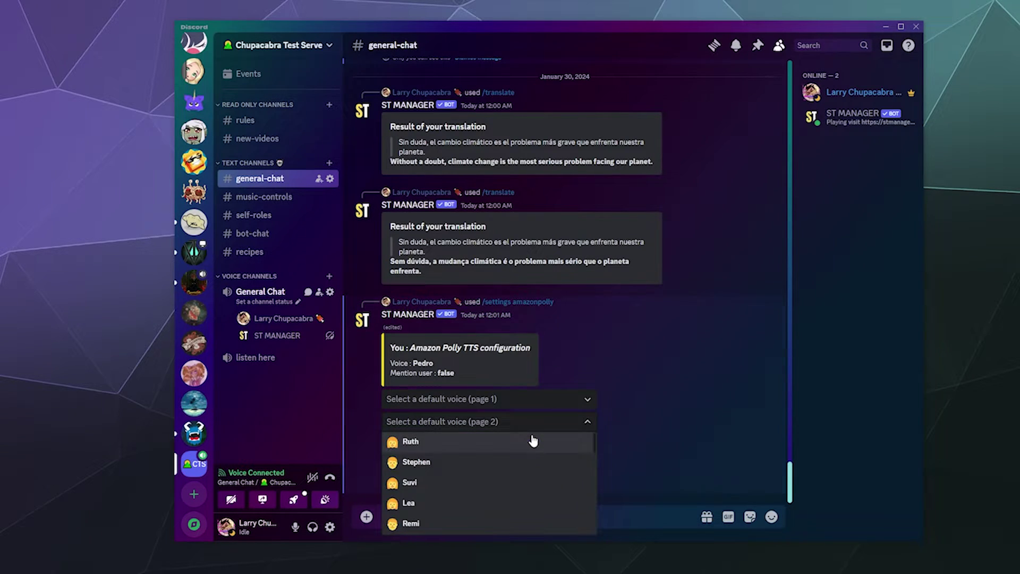
pyautogui.scroll(-3, 531, 462)
pyautogui.scroll(4, 531, 467)
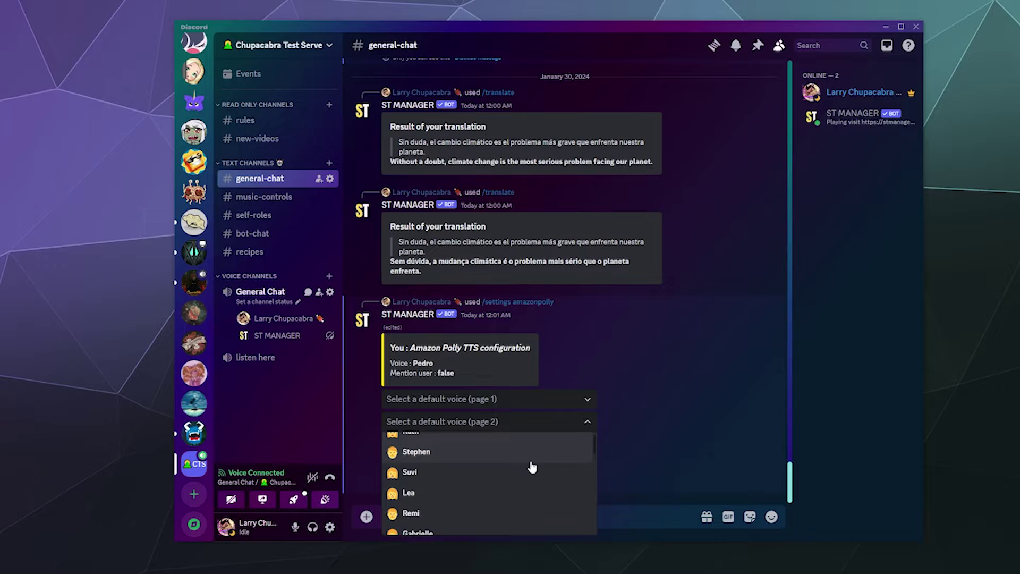
pyautogui.click(657, 444)
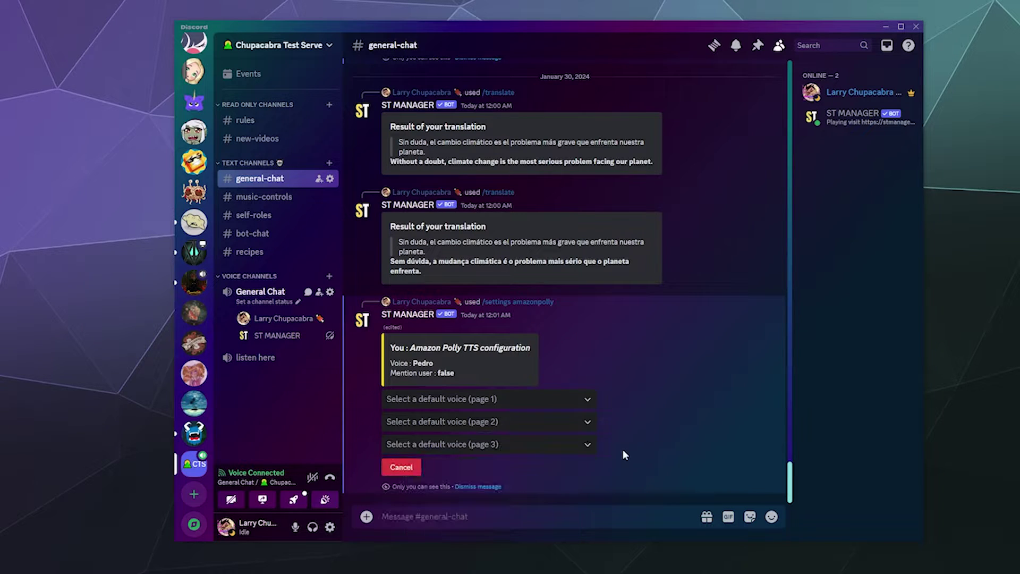
pyautogui.click(569, 446)
pyautogui.scroll(-1, 543, 406)
pyautogui.scroll(-2, 544, 410)
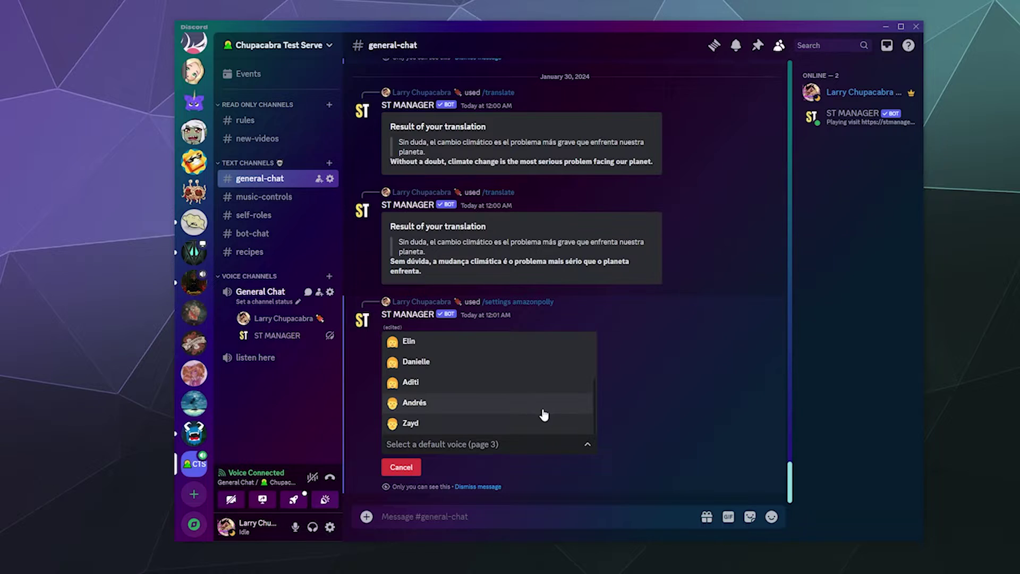
pyautogui.scroll(2, 545, 414)
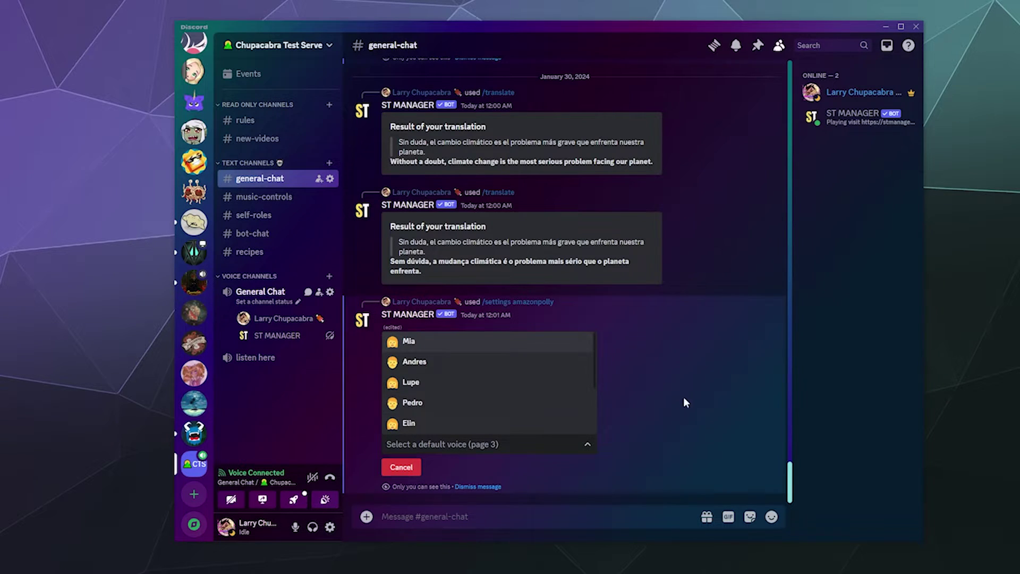
# Set the personal Amazon Polly default voice to Lisa from the page 1 voices
pyautogui.click(546, 404)
pyautogui.click(542, 400)
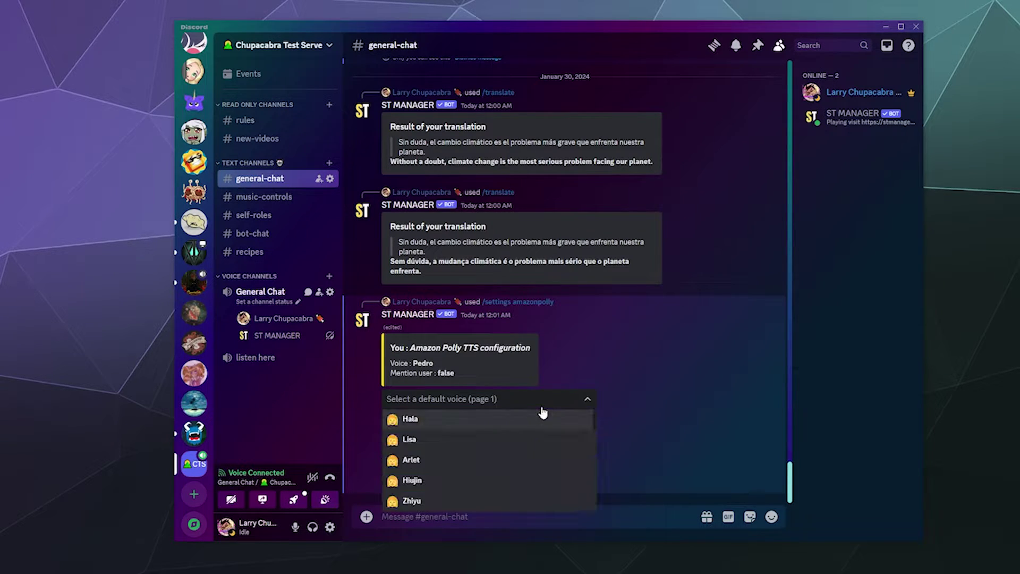
pyautogui.click(482, 446)
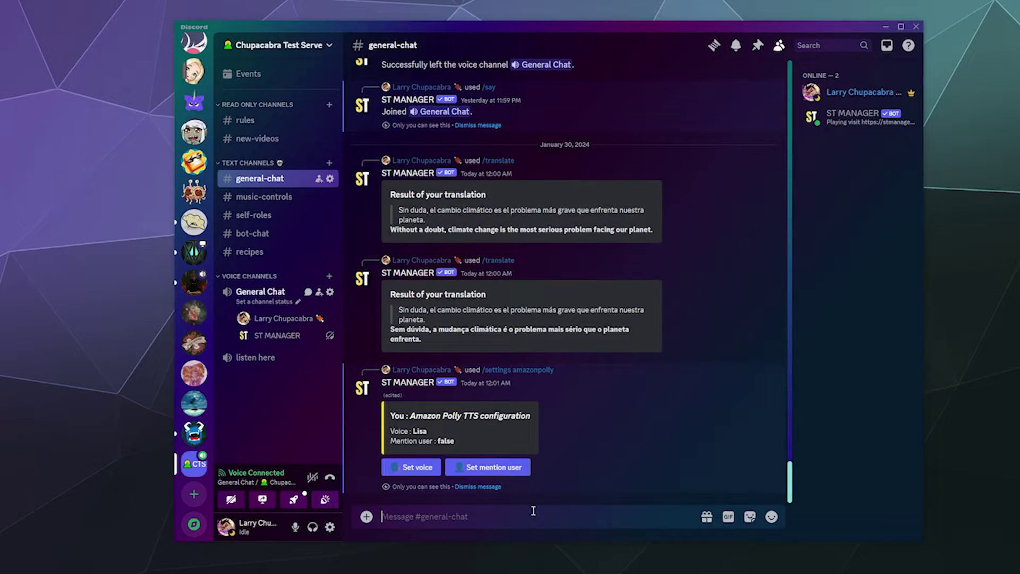
# Send "Howdy everyone. Im amazon Polly Using the Lisa voice" as speech with the /amazonpollysay command
pyautogui.write('/ama')
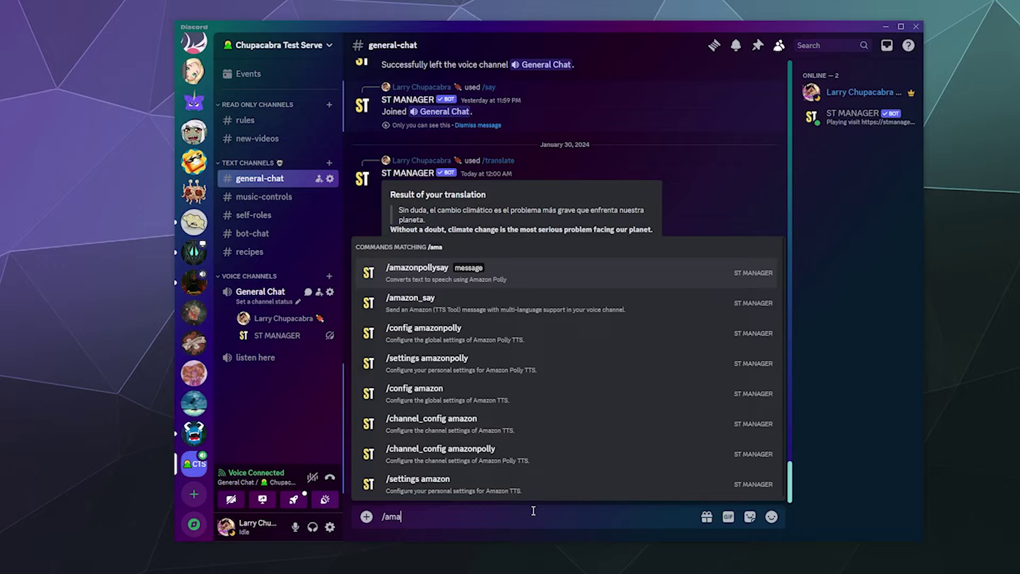
pyautogui.click(543, 278)
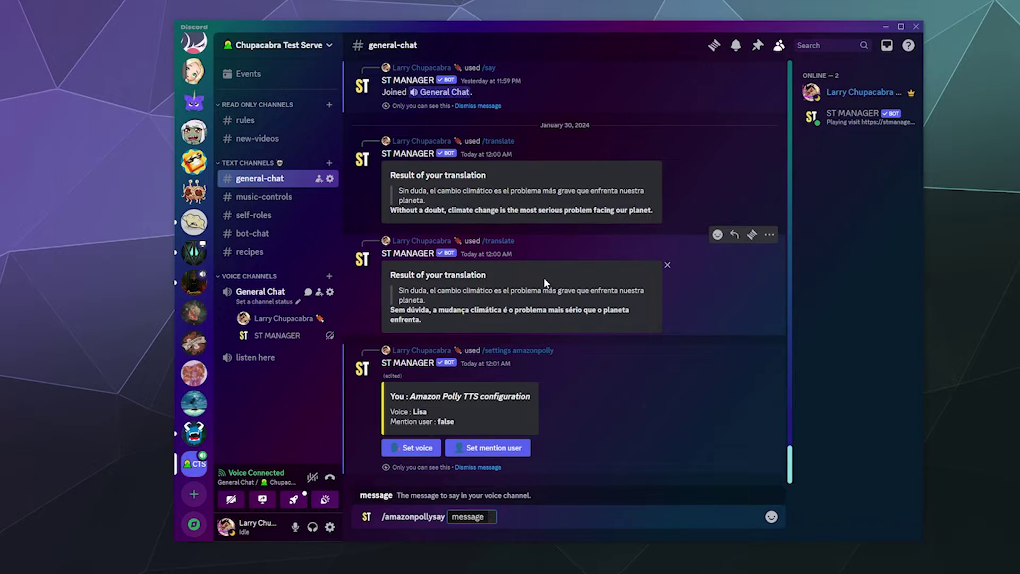
pyautogui.write('Howdy')
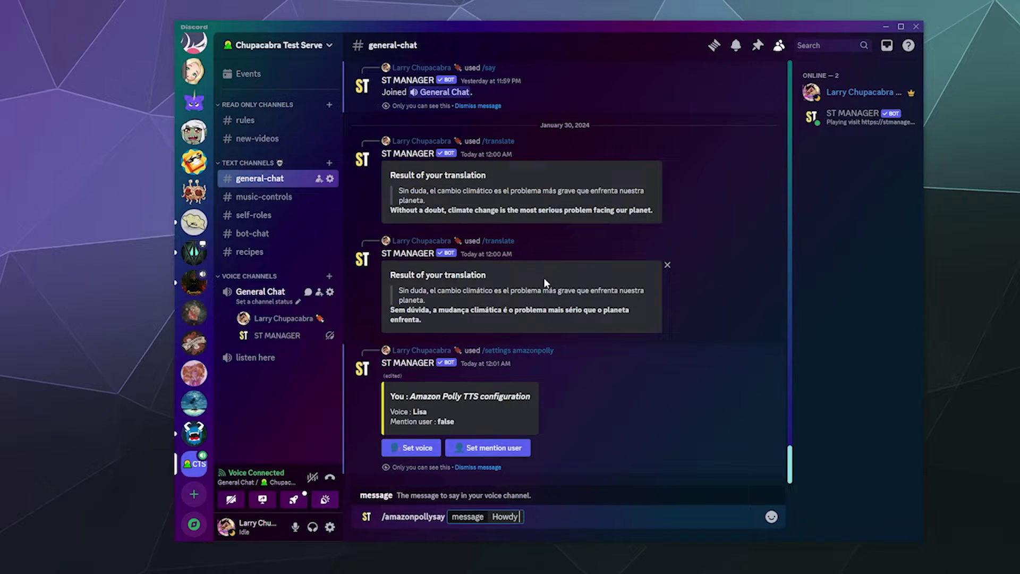
pyautogui.write(' everyone. Im aam')
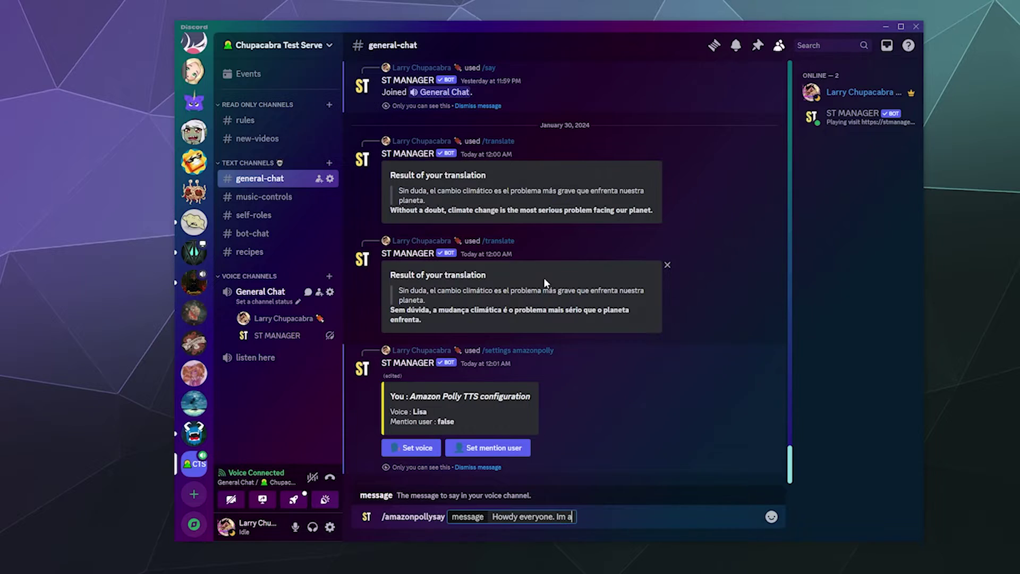
pyautogui.press('BackSpace')
pyautogui.press('BackSpace')
pyautogui.write('amazon Polly Using the Lisa voic')
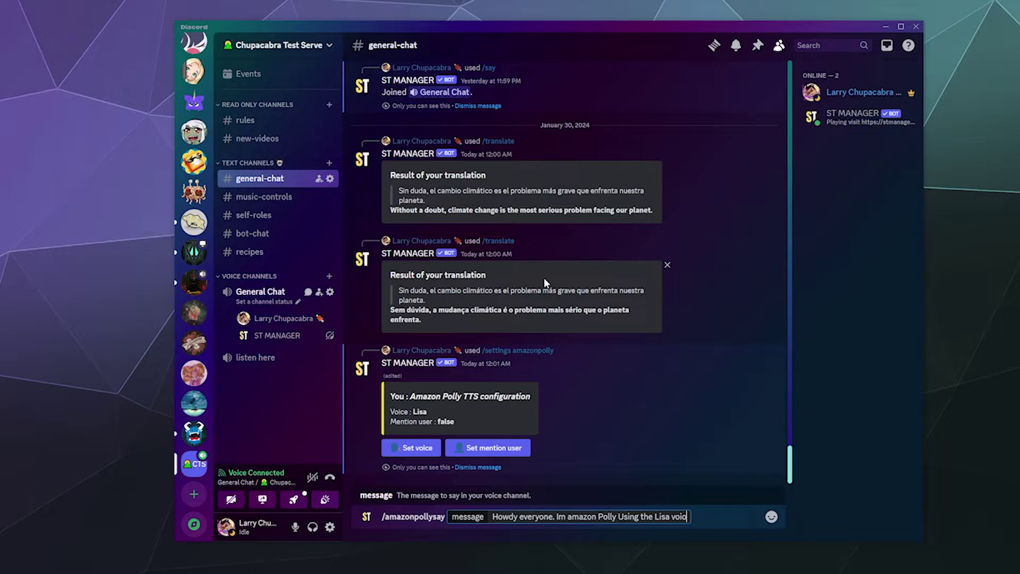
pyautogui.write('e')
pyautogui.press('Return')
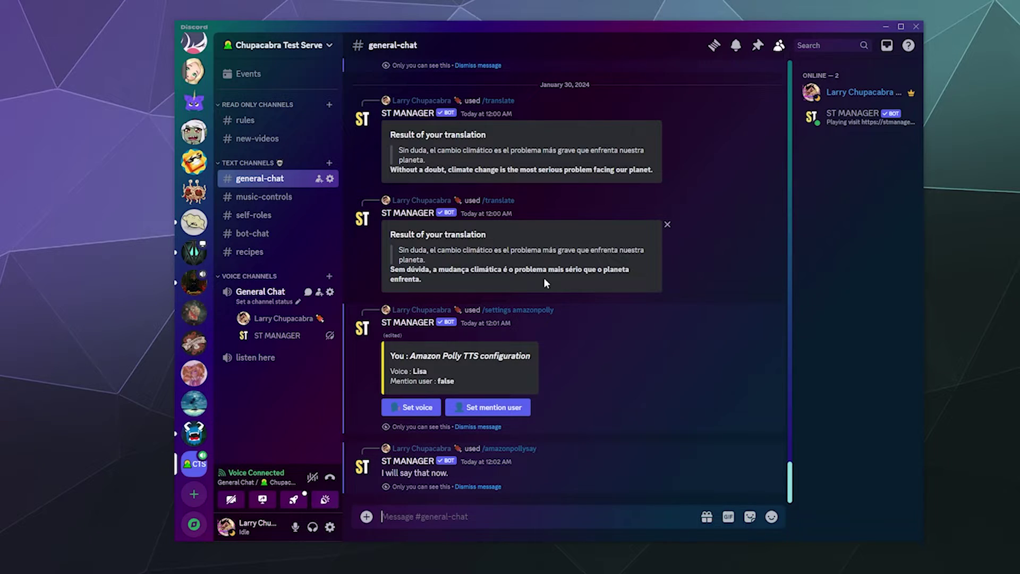
# Change the personal Amazon Polly default voice to Ivy from the page 1 voices
pyautogui.click(414, 408)
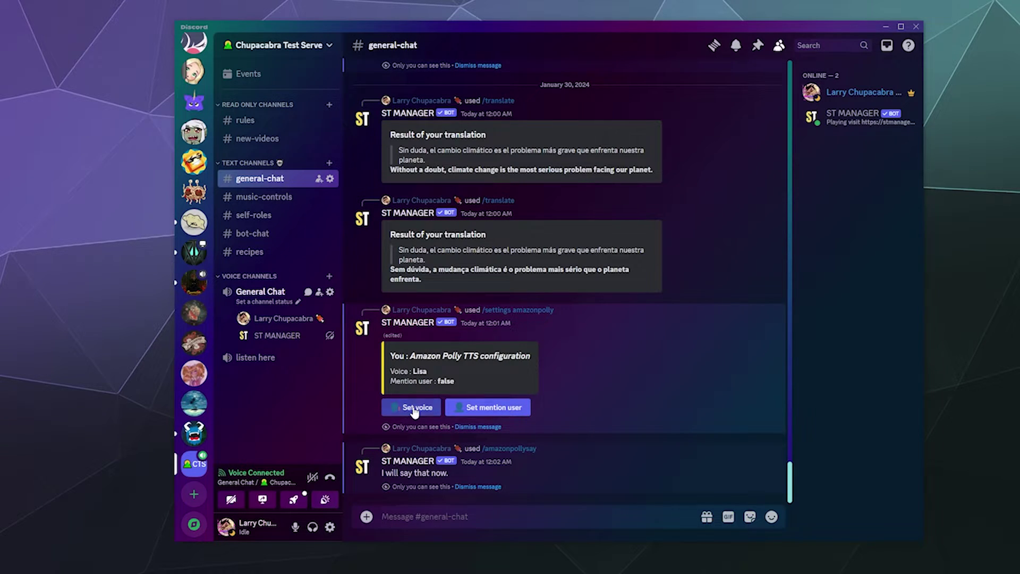
pyautogui.click(423, 345)
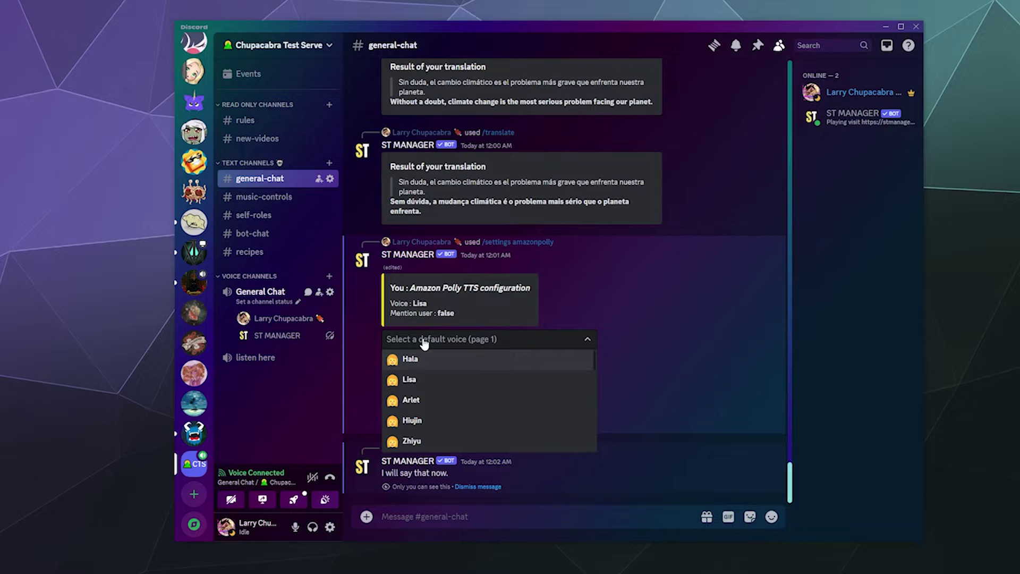
pyautogui.scroll(-3, 453, 394)
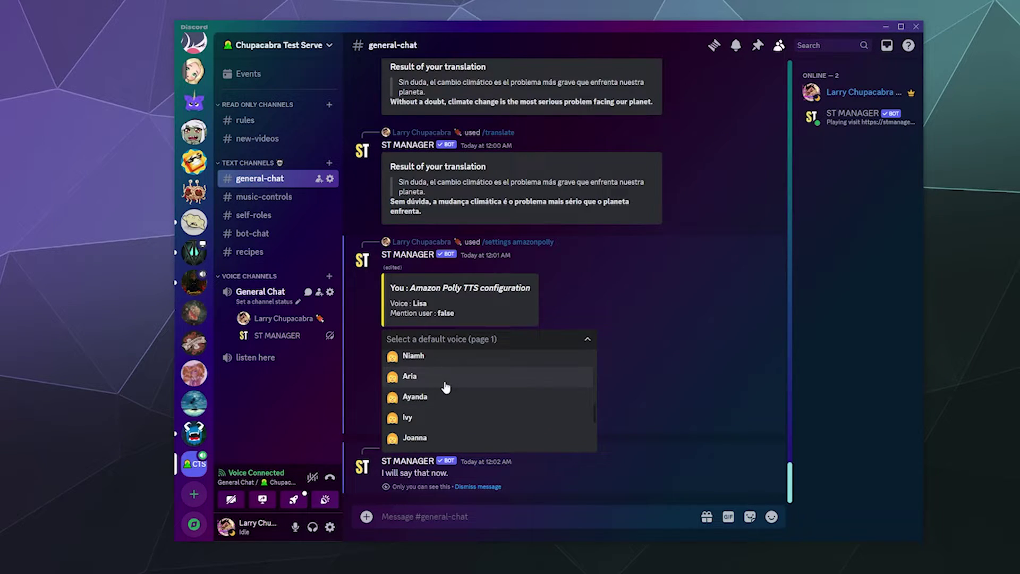
pyautogui.click(433, 418)
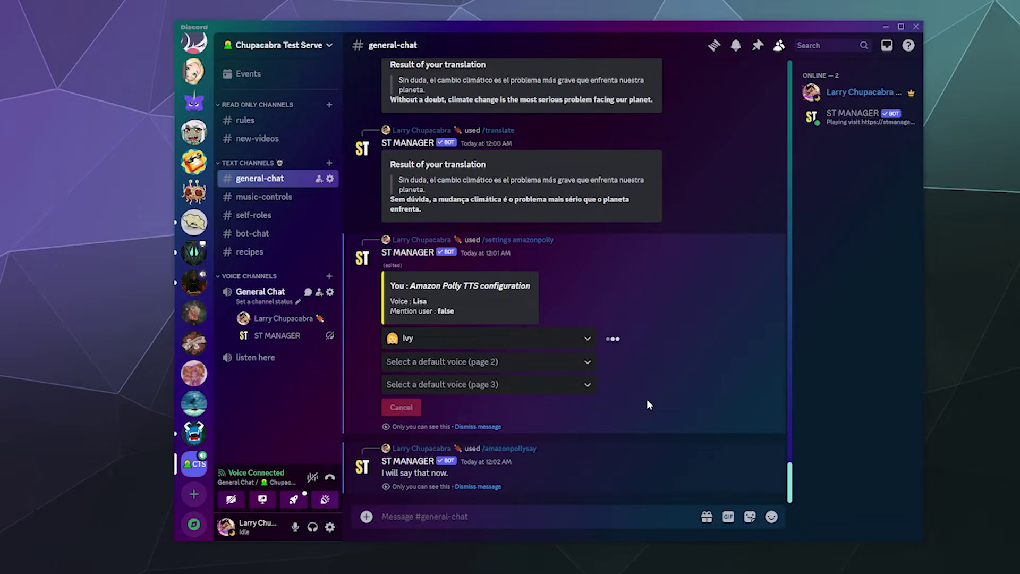
pyautogui.click(545, 516)
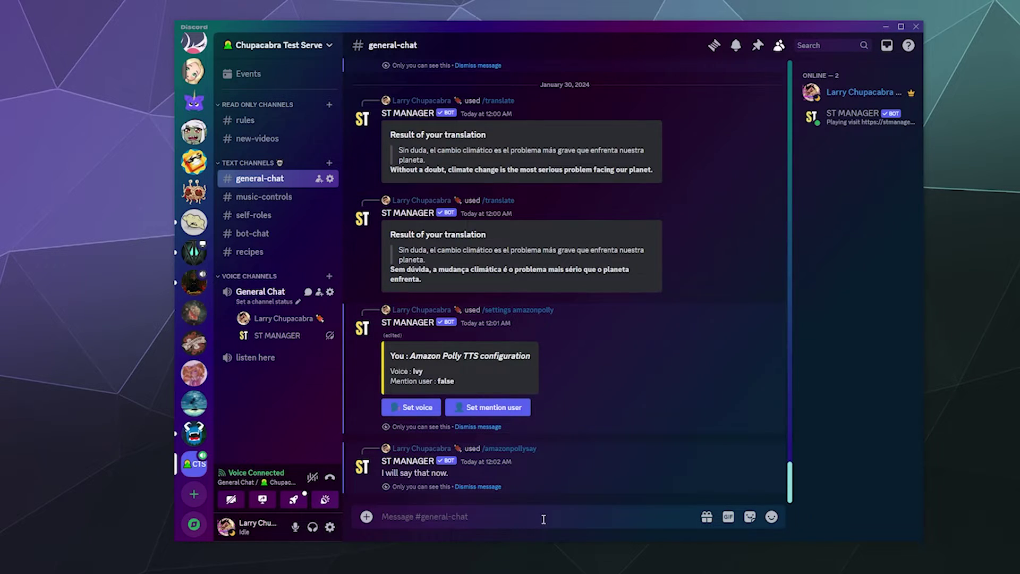
# Send a greeting beginning with "Howdy" as speech with the /amazonpollysay command
pyautogui.write('/ama')
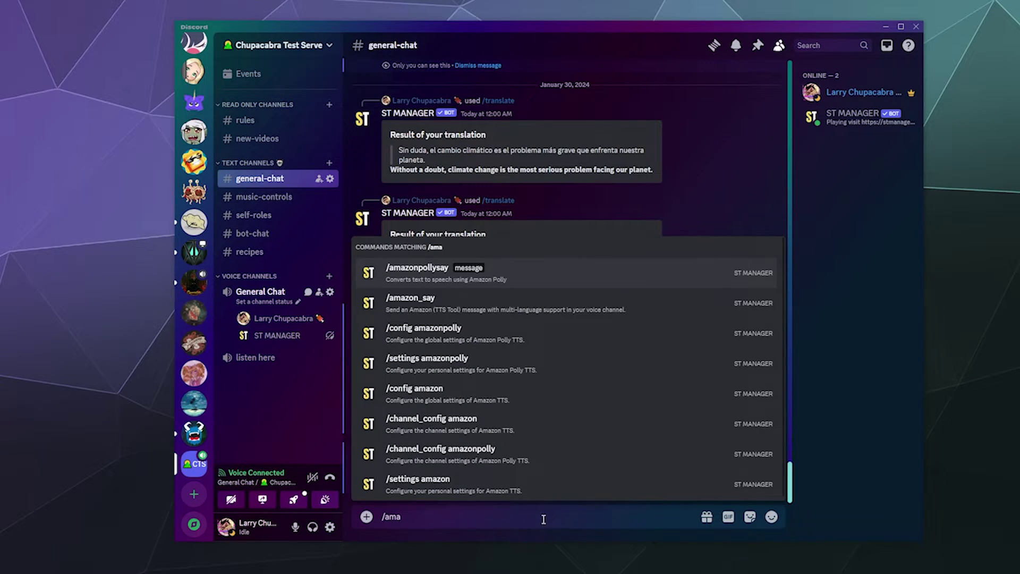
pyautogui.press('Tab')
pyautogui.write('How')
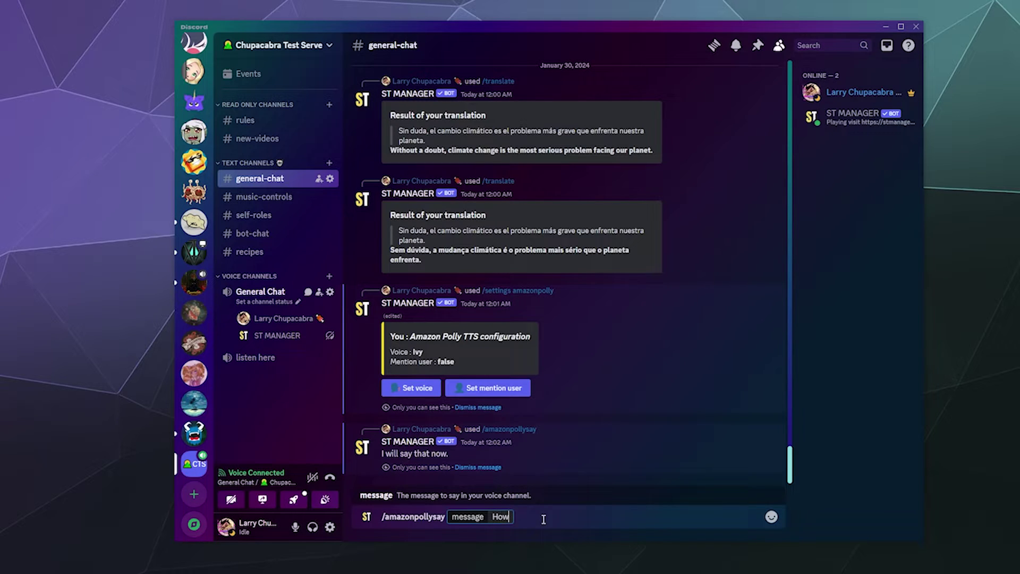
pyautogui.write('dy e')
pyautogui.press('Return')
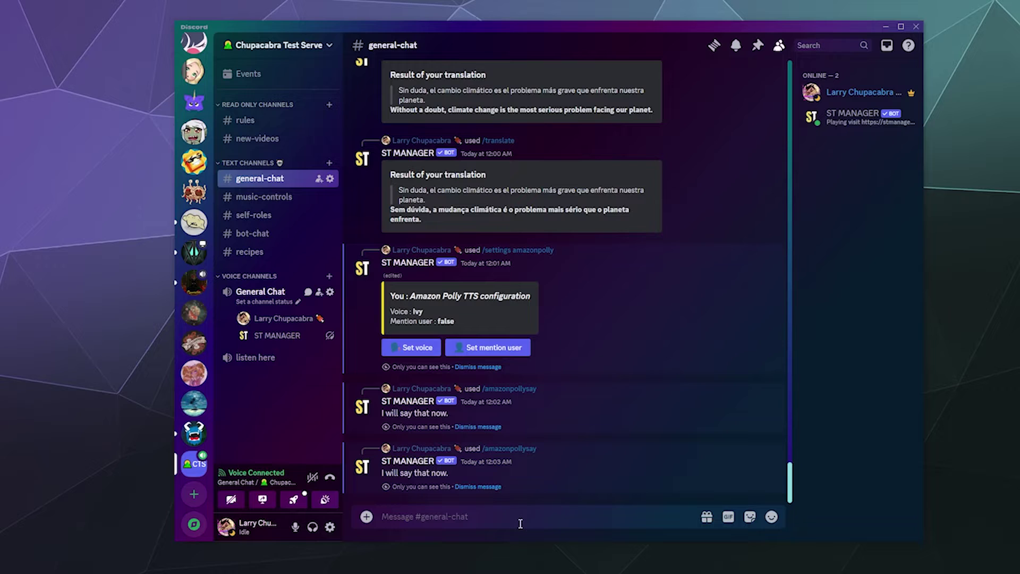
# Change the personal Amazon Polly default voice to Pedro from the page 3 voices
pyautogui.click(414, 348)
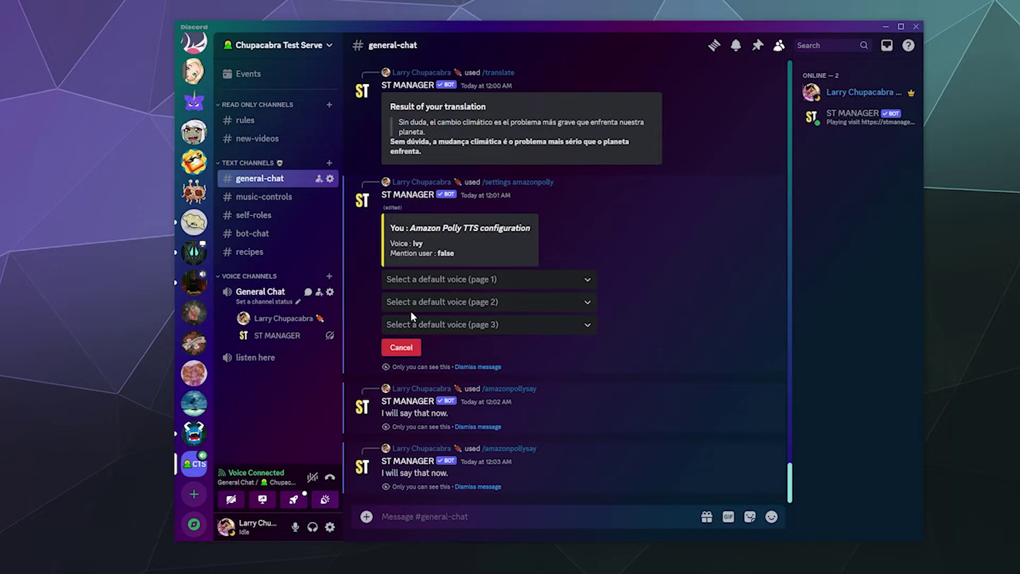
pyautogui.click(418, 325)
pyautogui.scroll(-2, 452, 372)
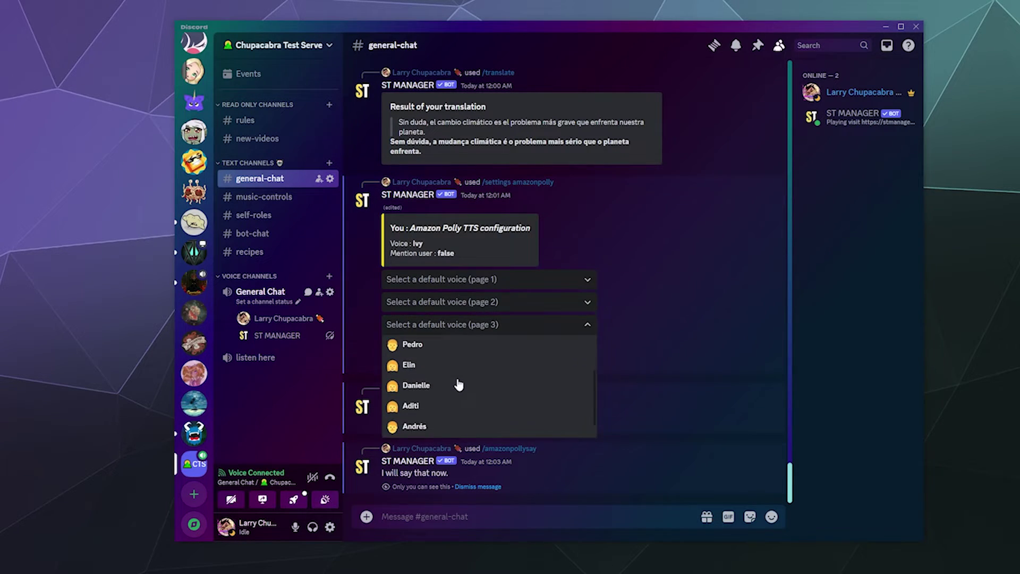
pyautogui.scroll(1, 449, 365)
pyautogui.scroll(1, 449, 369)
pyautogui.click(448, 378)
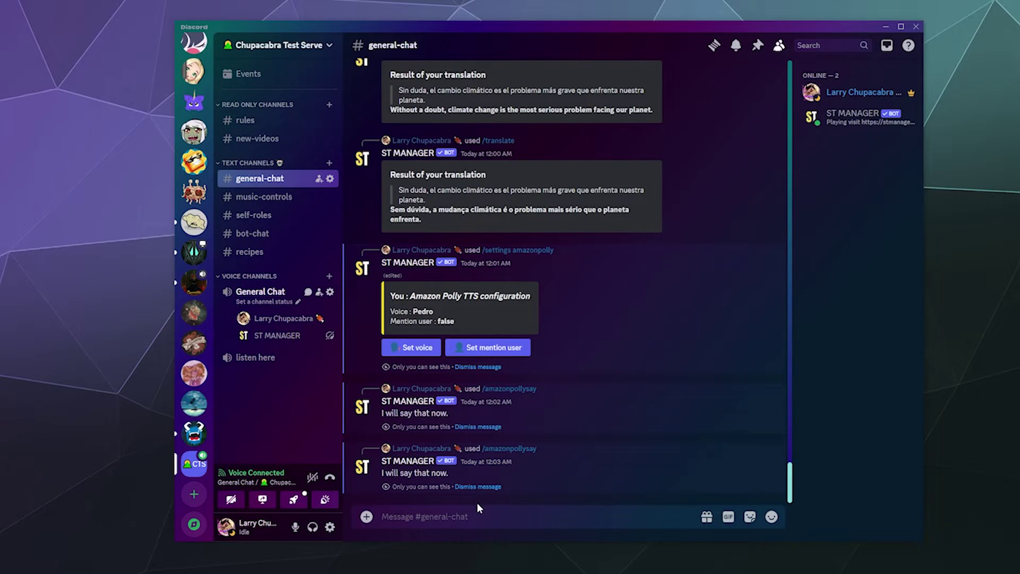
# Send a speech message in the Pedro voice with the /amazonpollysay command
pyautogui.click(475, 511)
pyautogui.write('/')
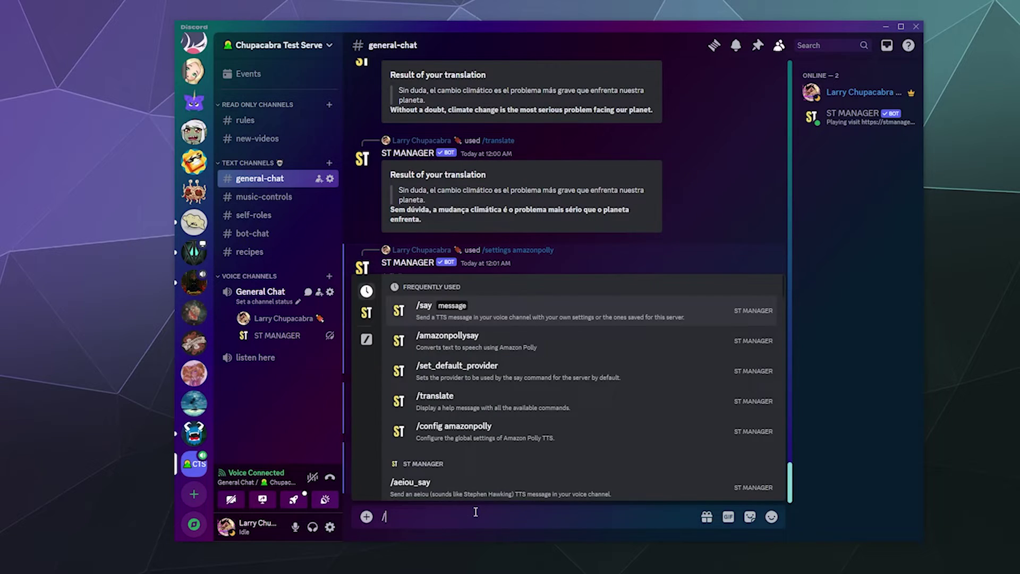
pyautogui.write('amaz')
pyautogui.press('Tab')
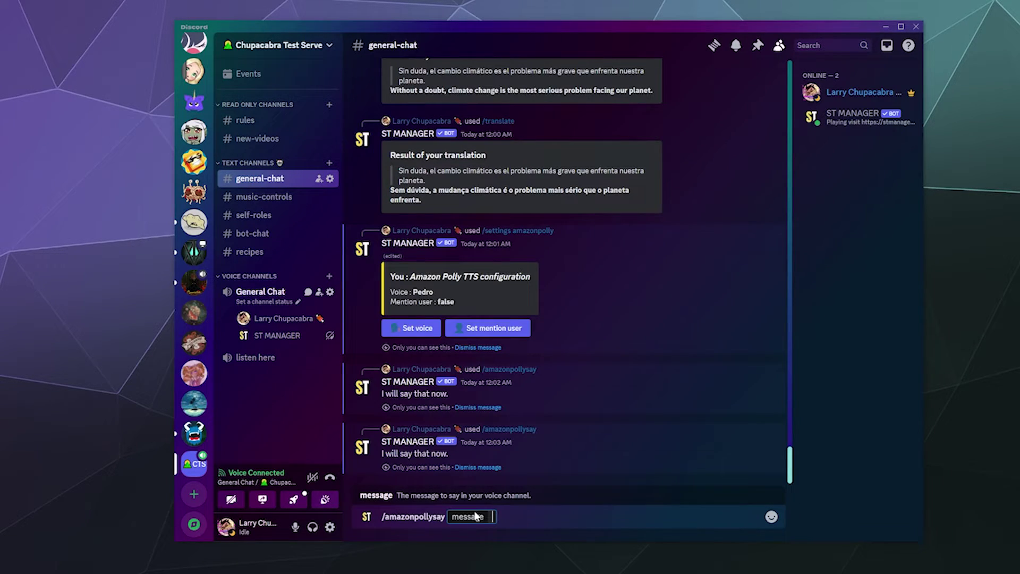
pyautogui.press('Return')
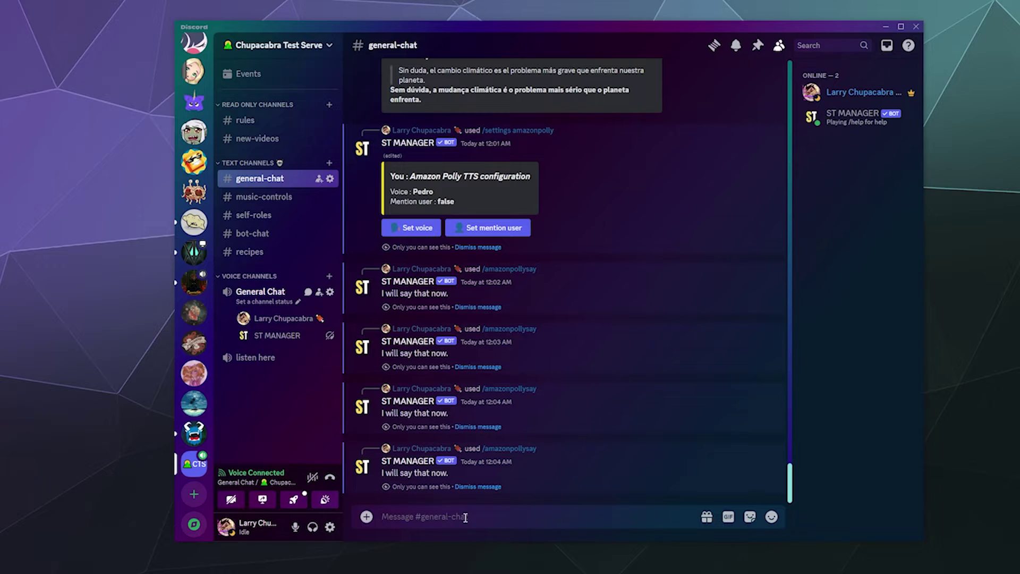
# Open the personal FakeYou TTS configuration with the /settings fakeyou command
pyautogui.write('/setto')
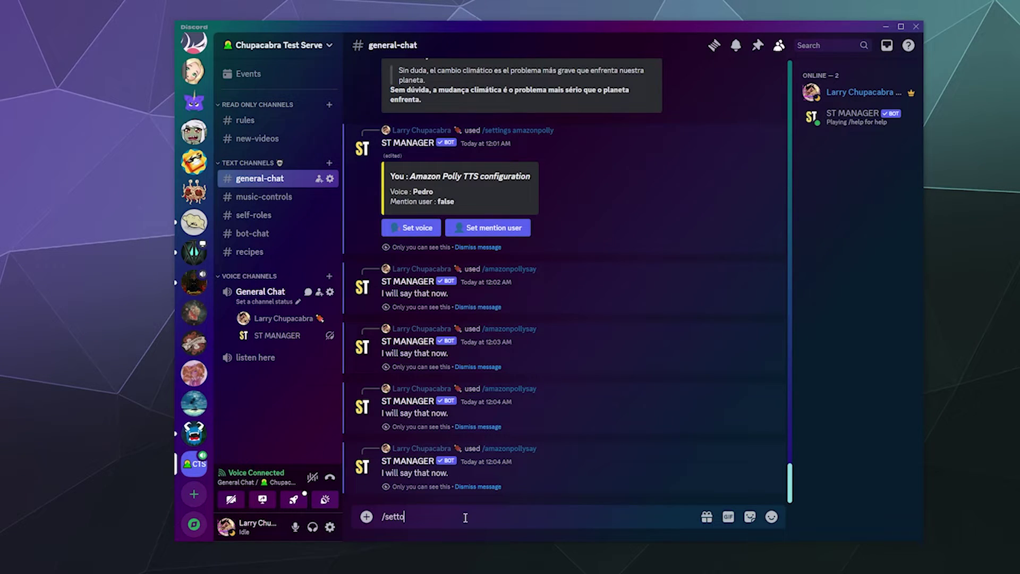
pyautogui.press('BackSpace')
pyautogui.write('ing')
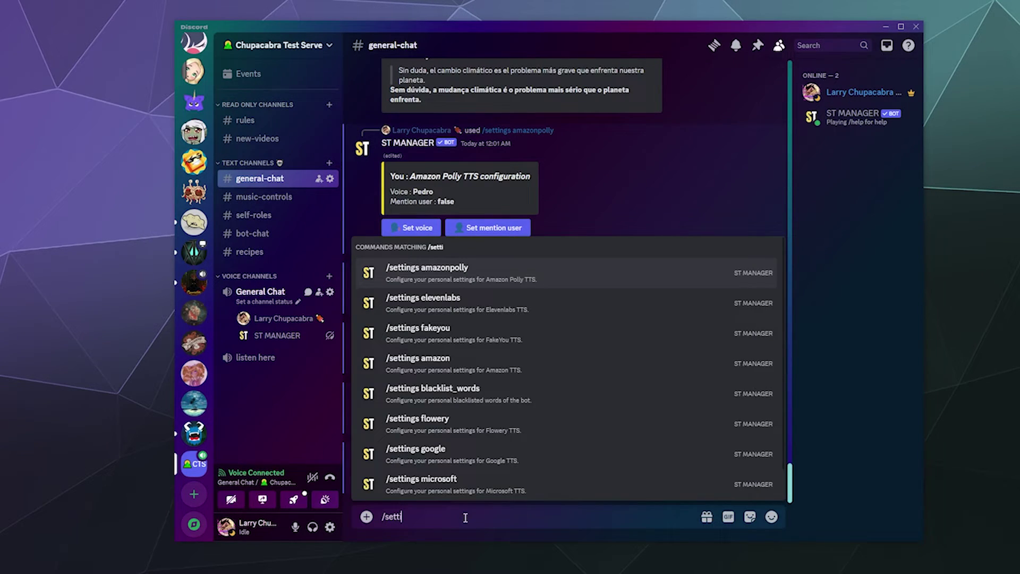
pyautogui.click(508, 327)
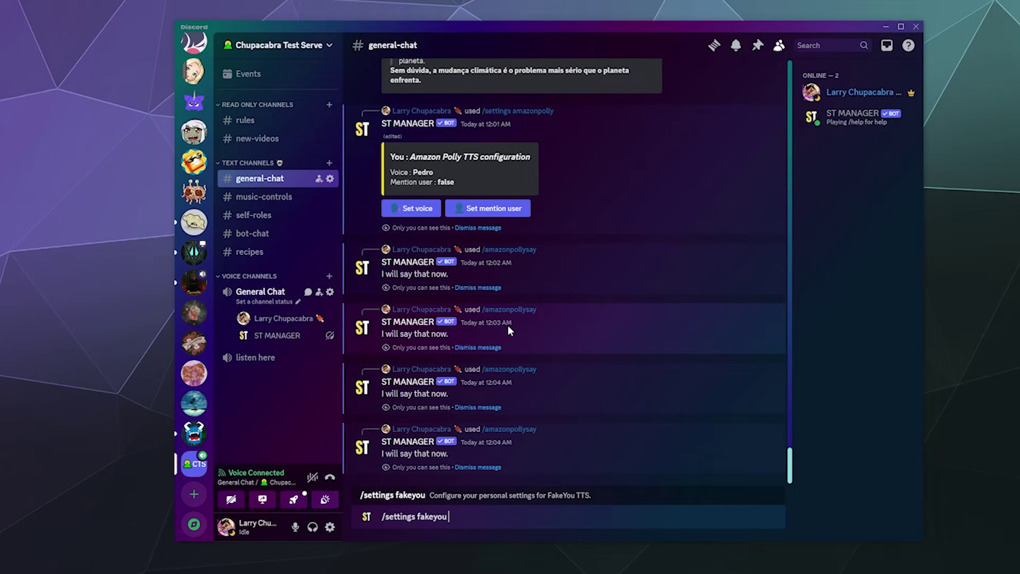
pyautogui.press('Return')
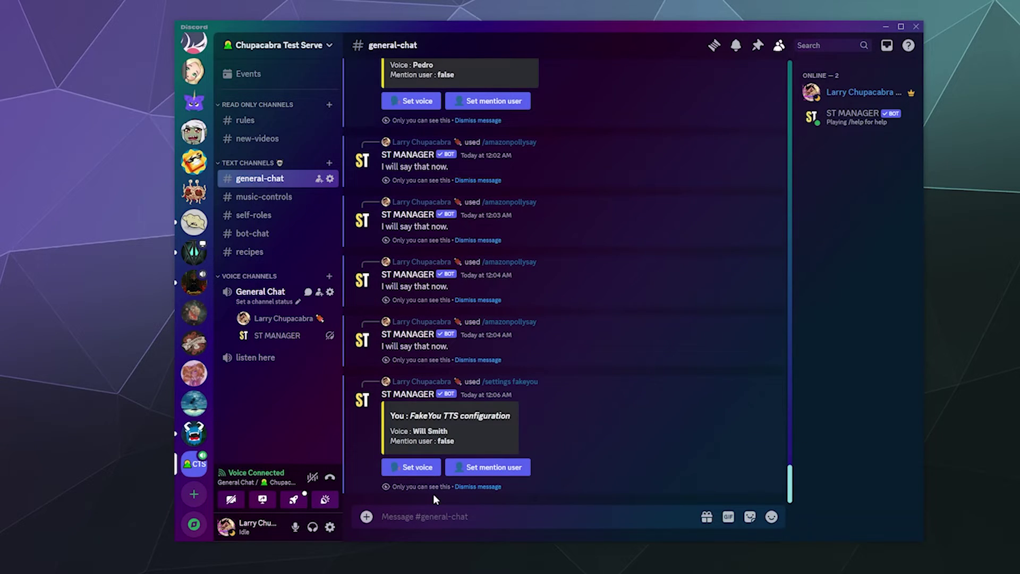
# Look through the FakeYou default voices offered on the first page, then cancel the voice selection
pyautogui.click(414, 469)
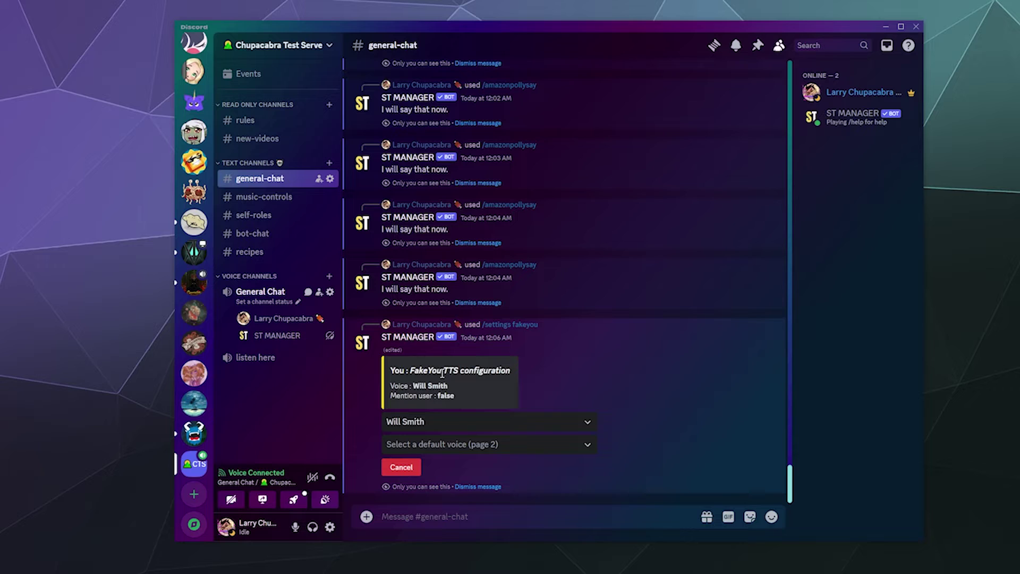
pyautogui.click(438, 426)
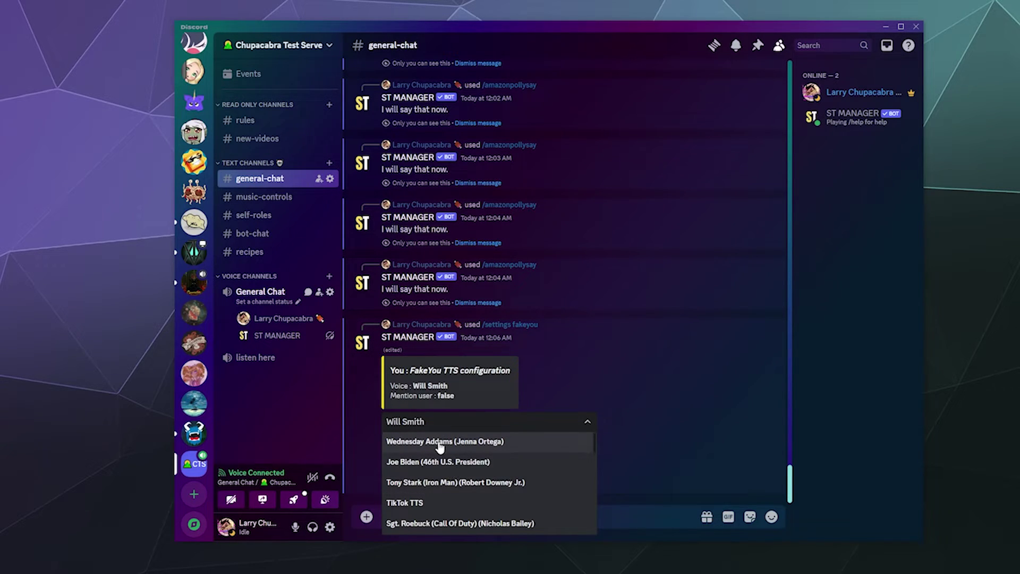
pyautogui.scroll(-3, 446, 467)
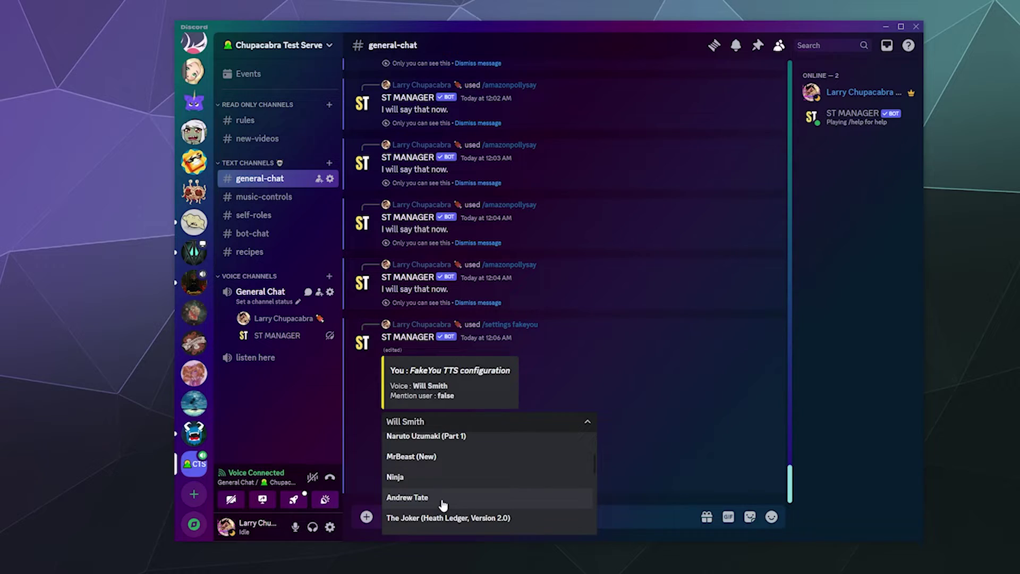
pyautogui.scroll(-3, 444, 501)
pyautogui.scroll(5, 444, 501)
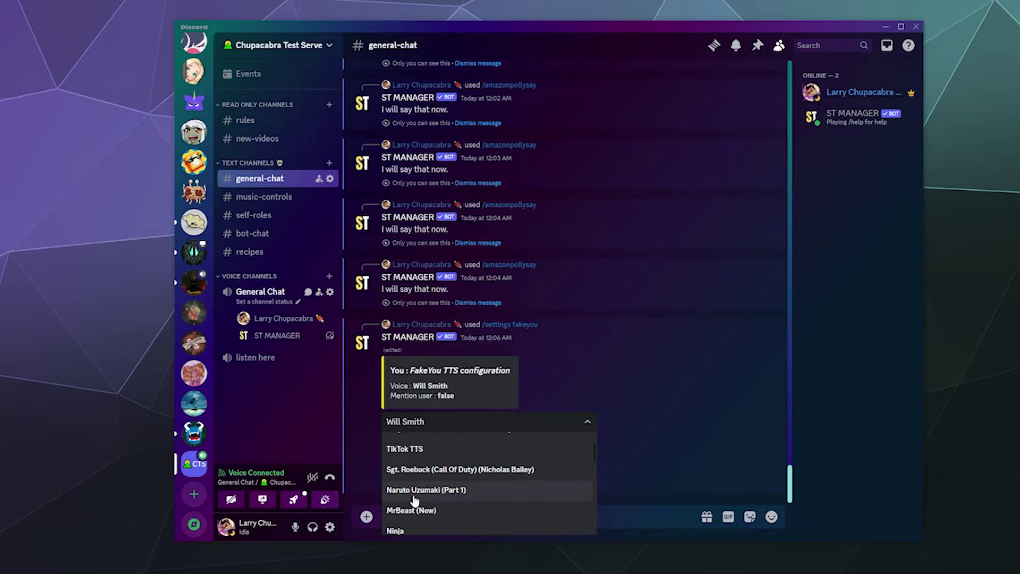
pyautogui.scroll(-5, 415, 513)
pyautogui.scroll(3, 449, 509)
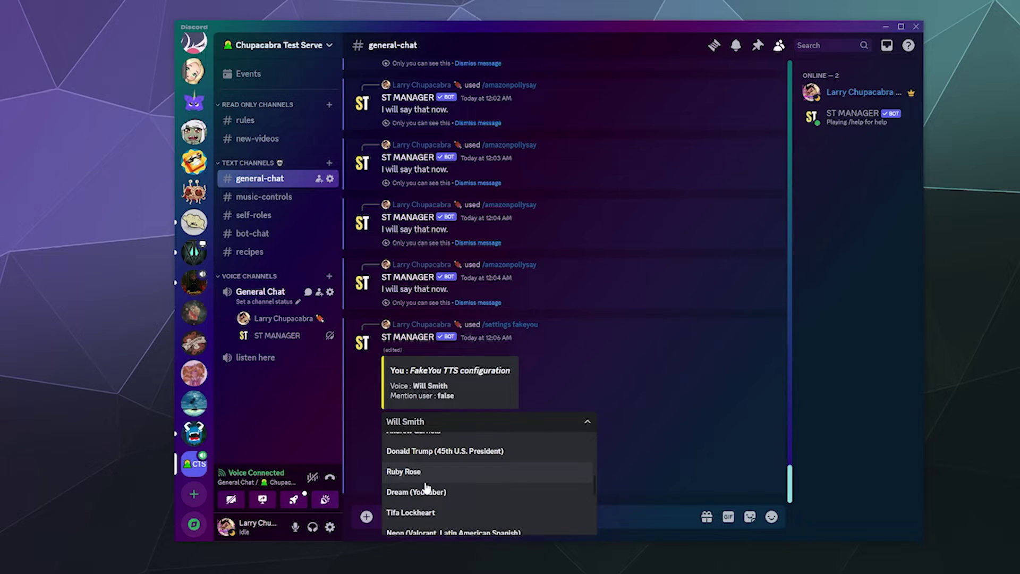
pyautogui.scroll(-4, 426, 486)
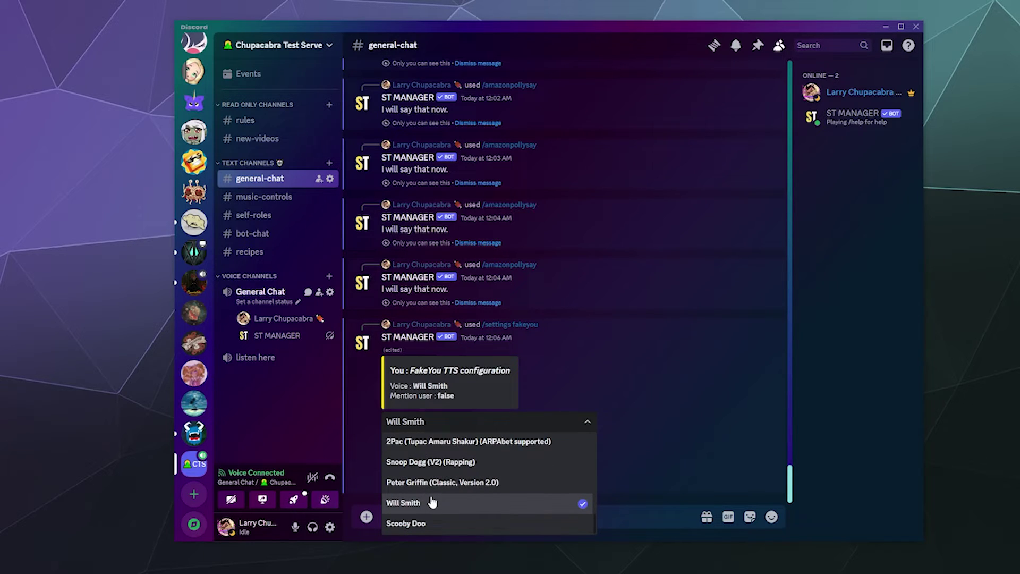
pyautogui.click(596, 375)
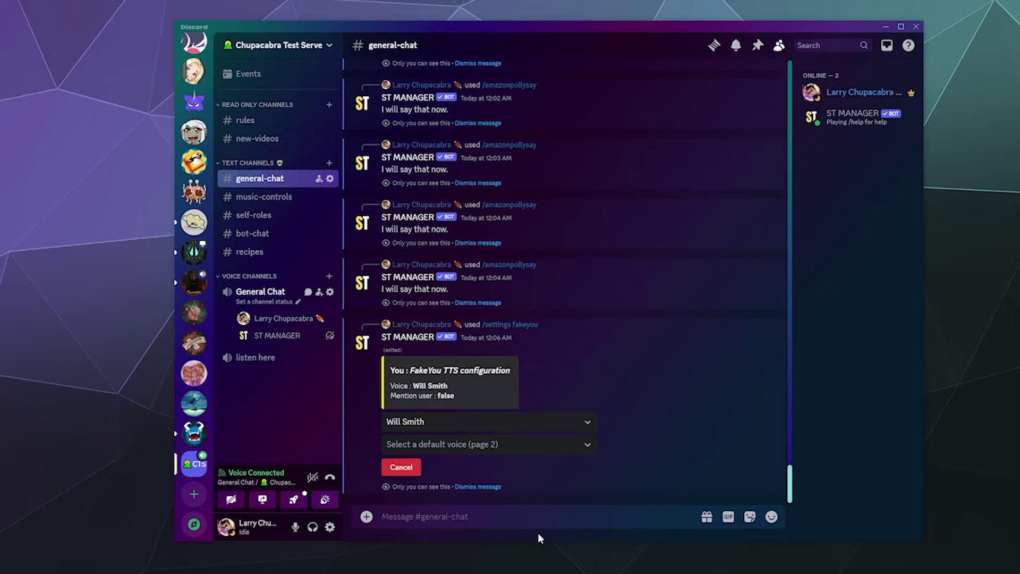
pyautogui.click(418, 468)
# Open the personal Microsoft TTS configuration with the /settings microsoft command
pyautogui.click(428, 518)
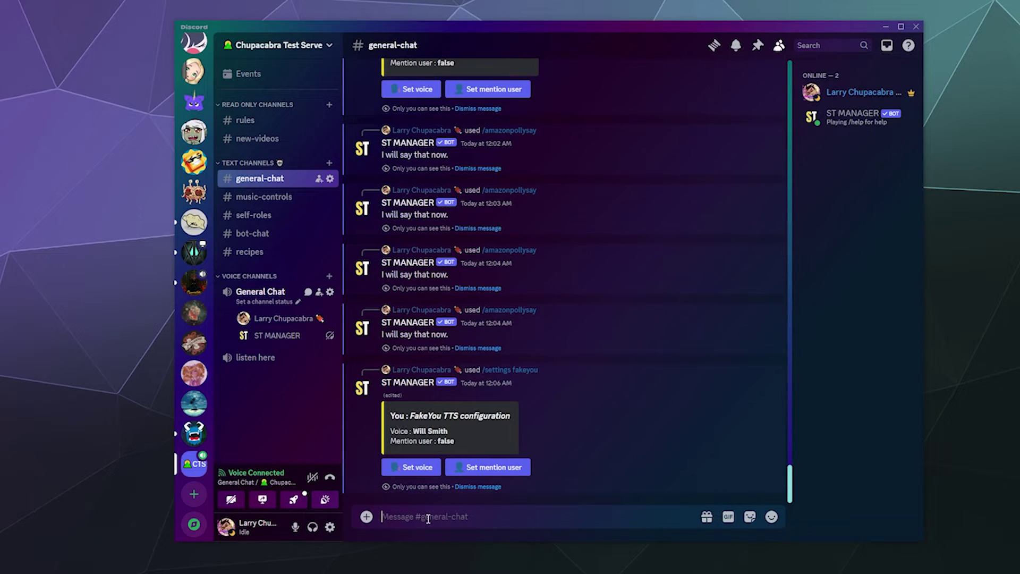
pyautogui.write('/settings')
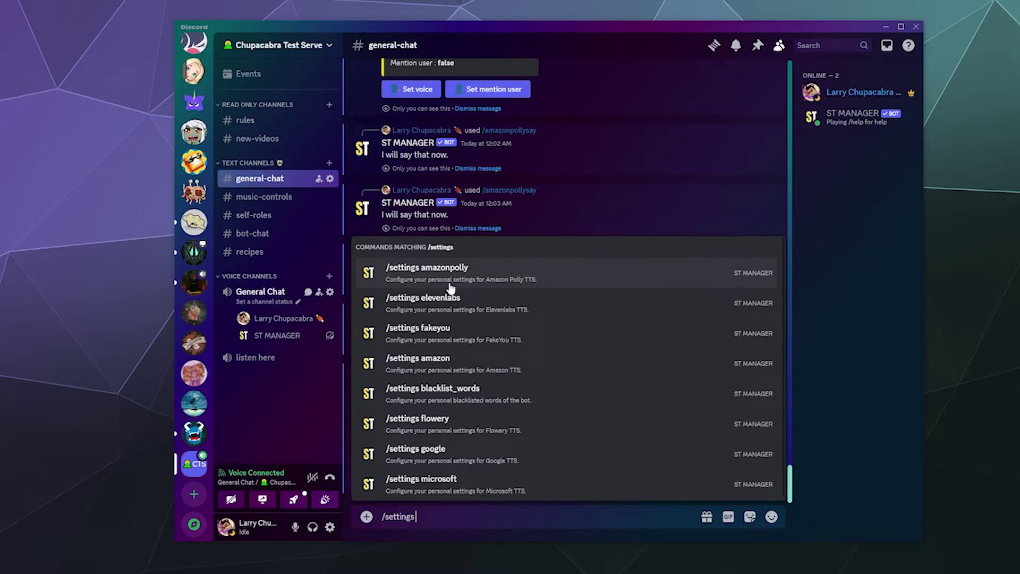
pyautogui.click(477, 484)
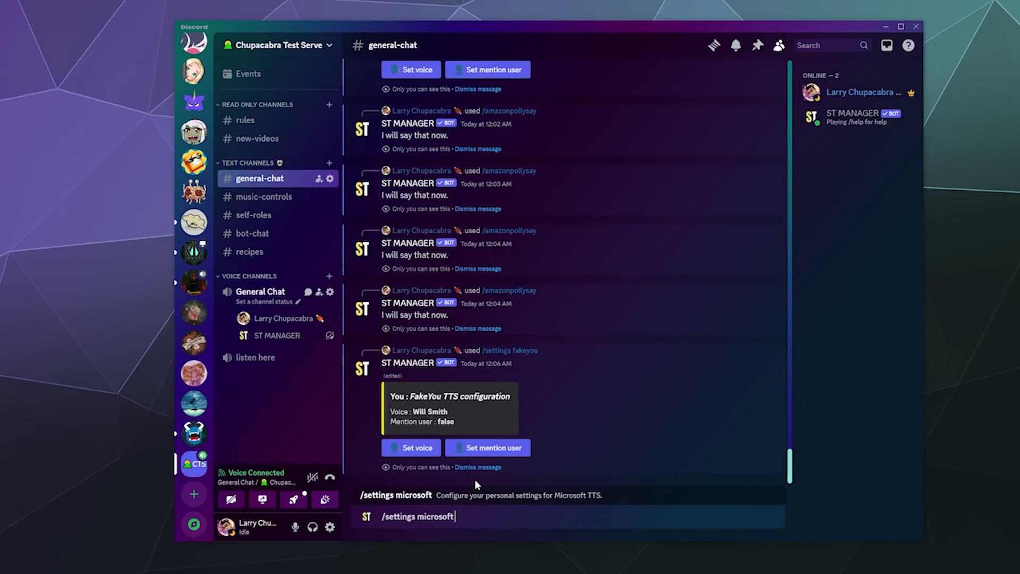
pyautogui.press('Return')
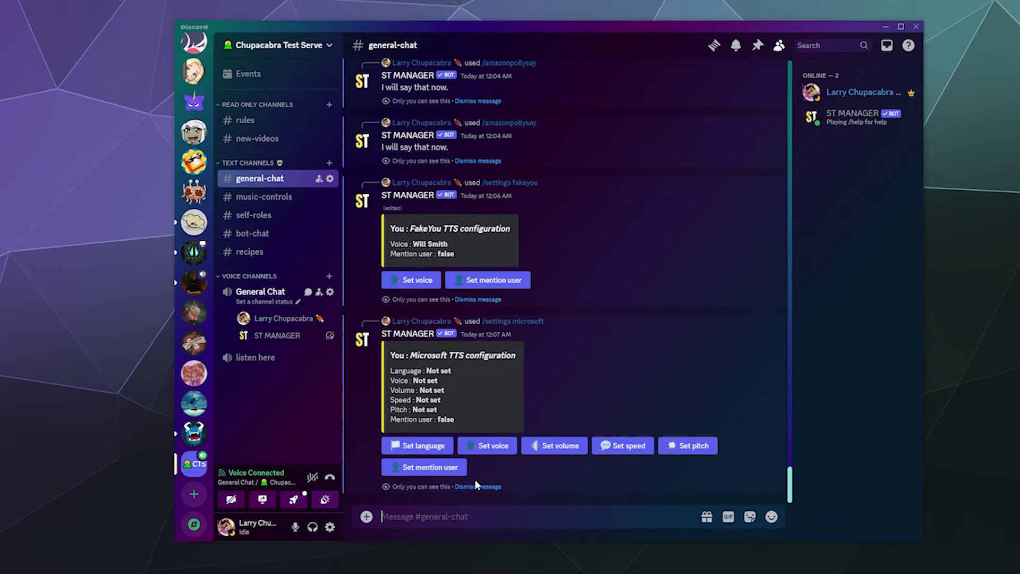
# Set the personal Microsoft TTS default language to American English
pyautogui.click(433, 450)
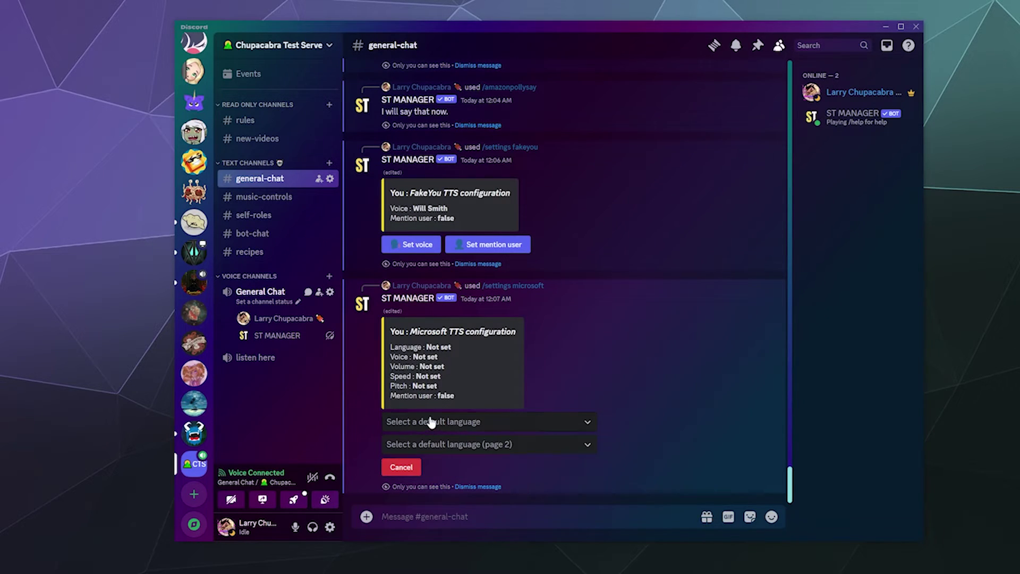
pyautogui.click(433, 421)
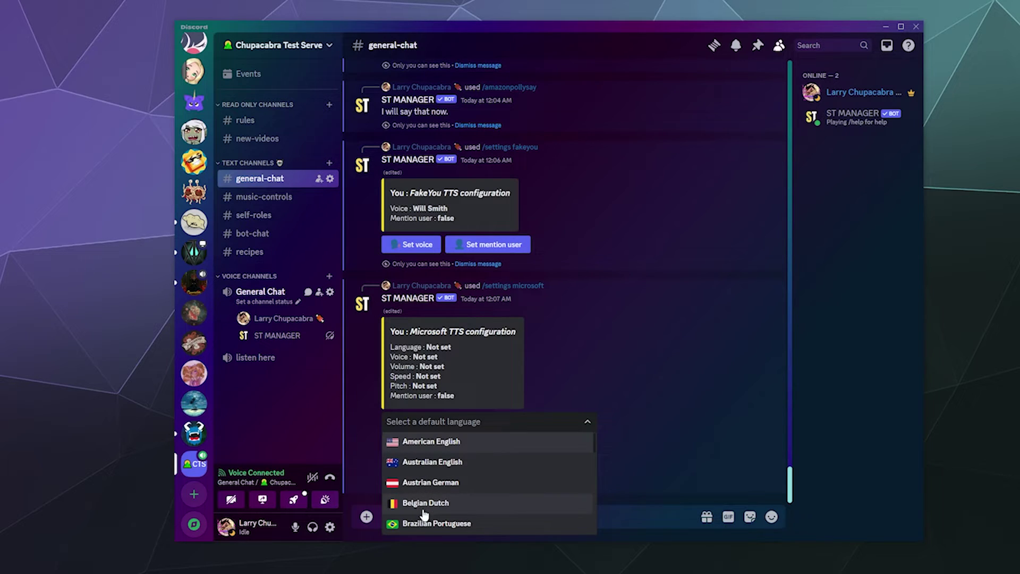
pyautogui.scroll(-3, 424, 512)
pyautogui.scroll(3, 425, 478)
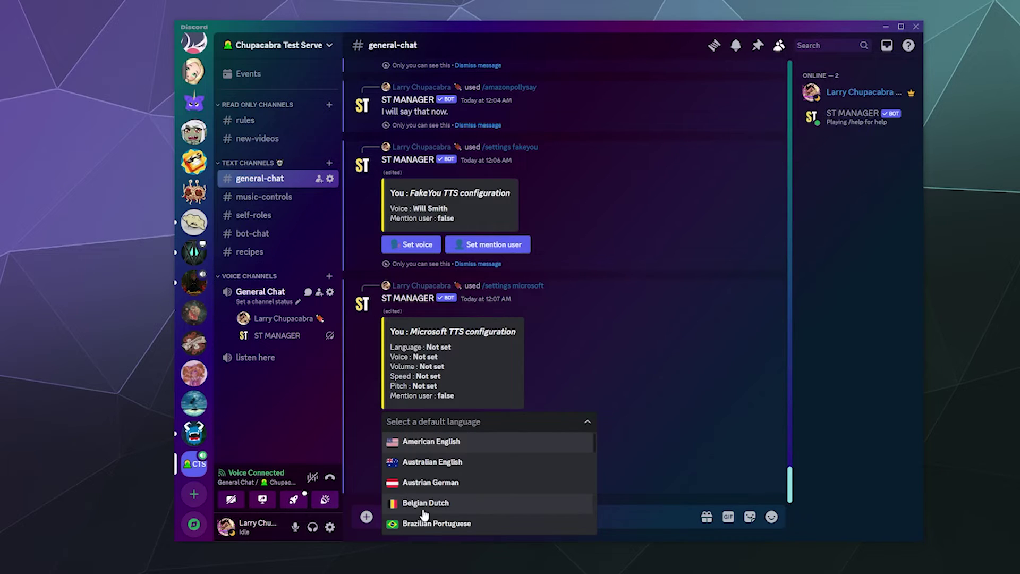
pyautogui.click(425, 448)
# Set the personal Microsoft TTS default voice to Zira
pyautogui.click(472, 448)
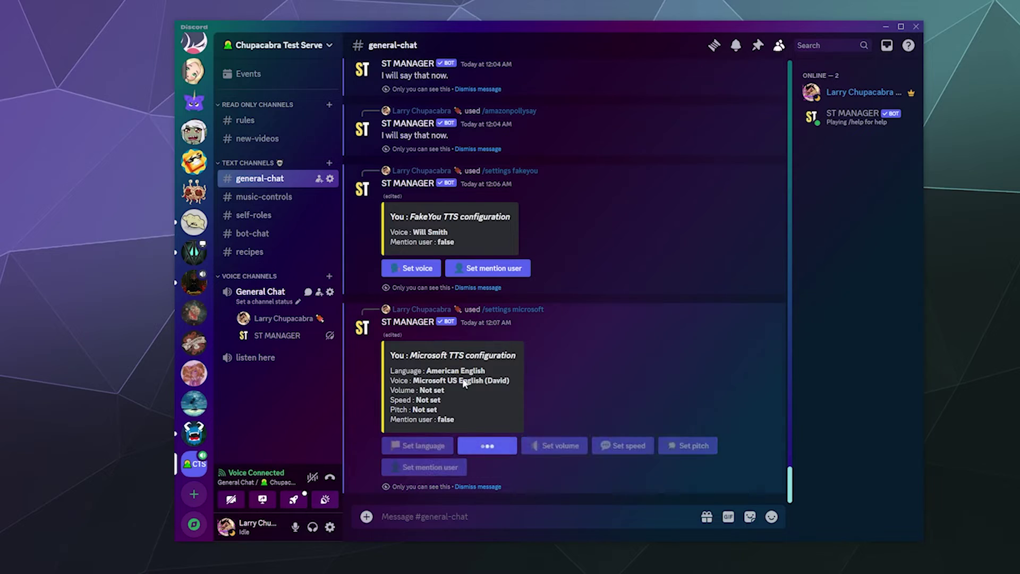
pyautogui.click(449, 445)
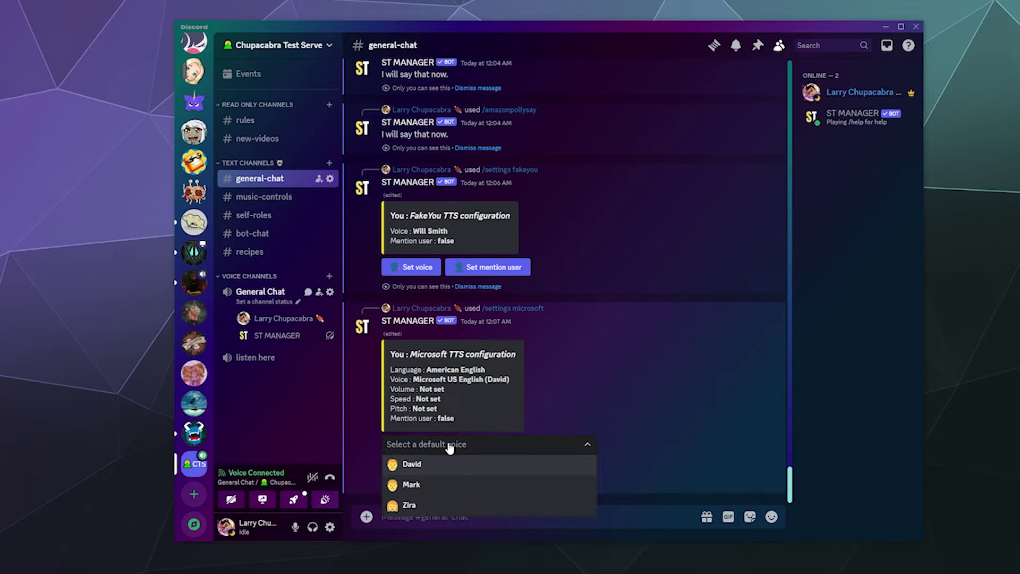
pyautogui.click(436, 505)
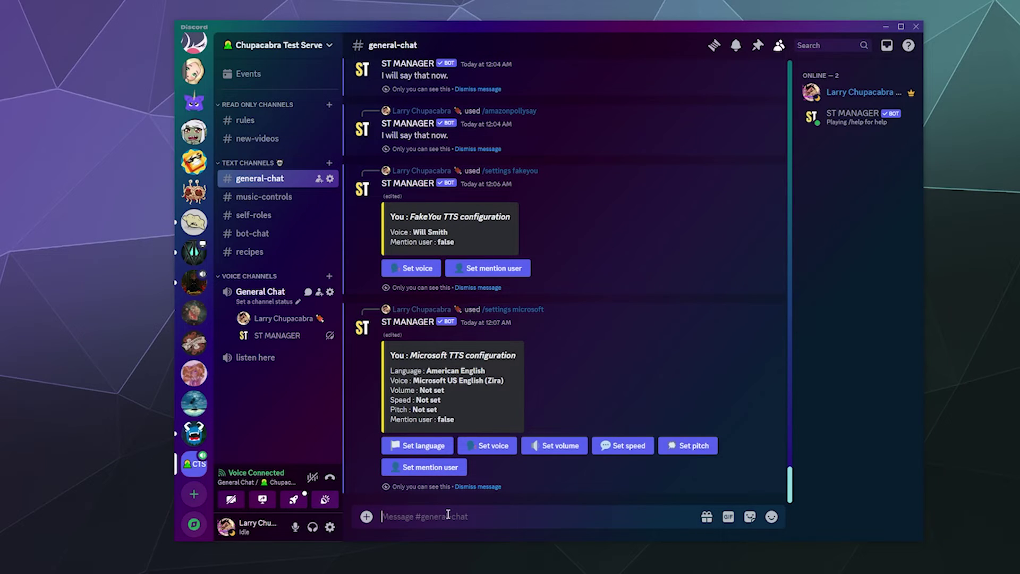
# Send a speech message in the Microsoft Zira voice with the /ms_say command
pyautogui.write('/')
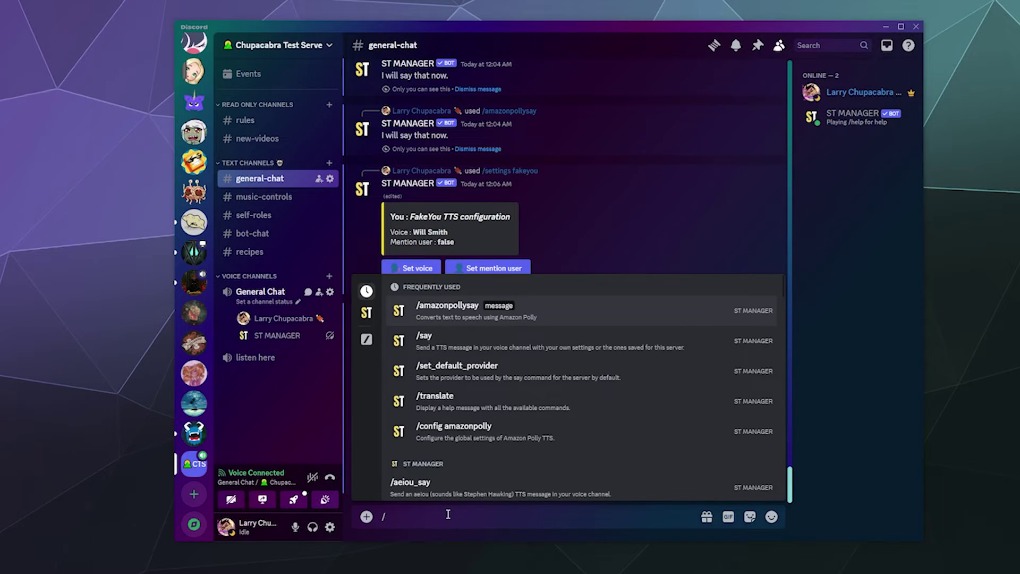
pyautogui.write('ms')
pyautogui.press('Return')
pyautogui.press('Return')
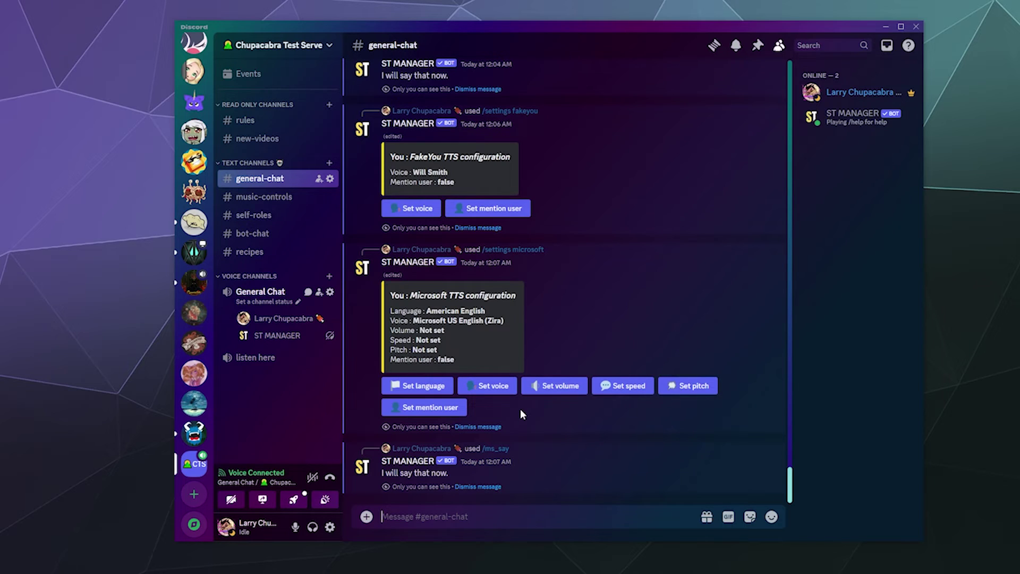
pyautogui.write('/set')
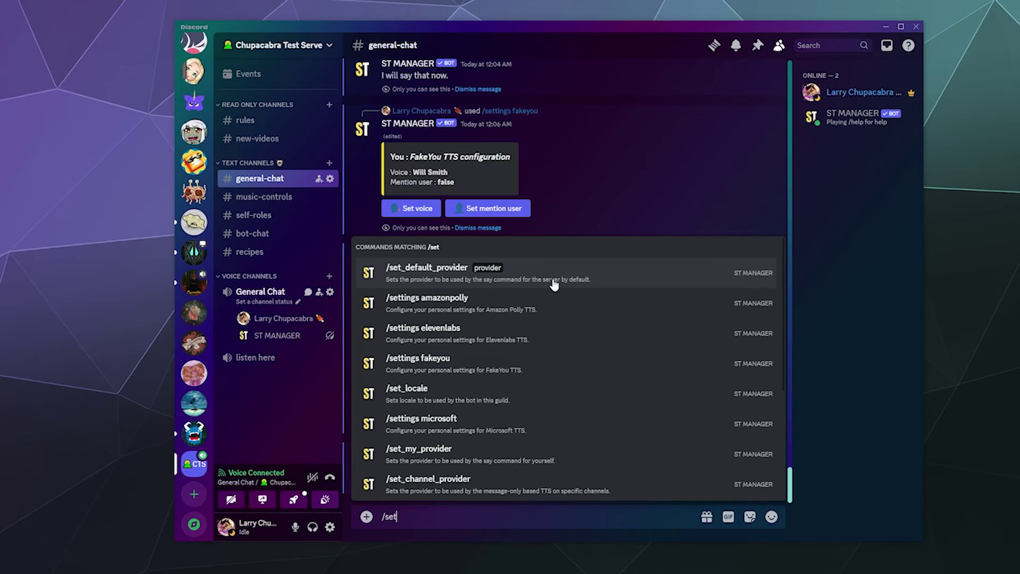
pyautogui.press('BackSpace')
pyautogui.press('BackSpace')
pyautogui.press('BackSpace')
pyautogui.press('BackSpace')
# Look up the bot's /whitelist commands for restricting who can use the TTS functions
pyautogui.write('/white')
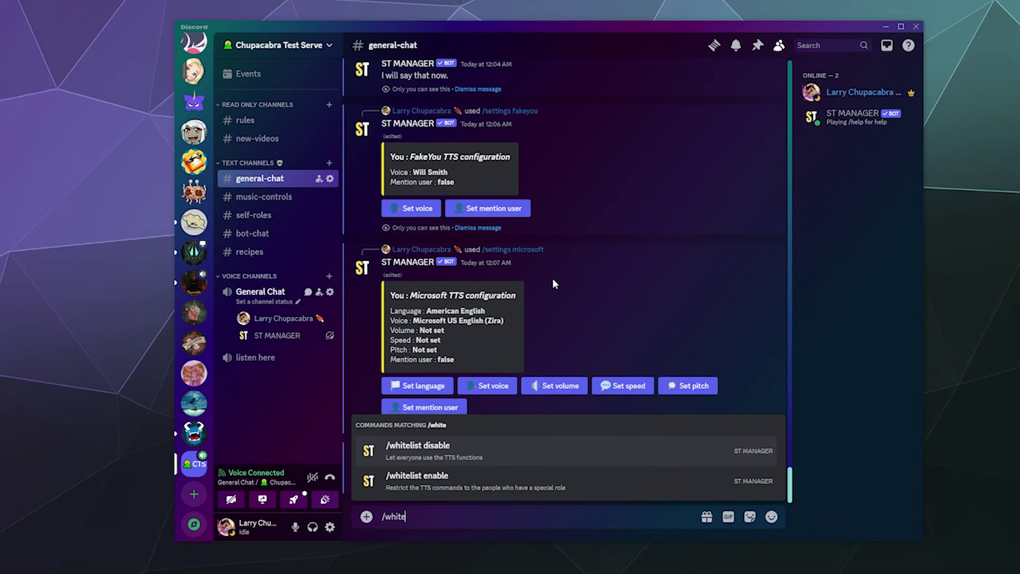